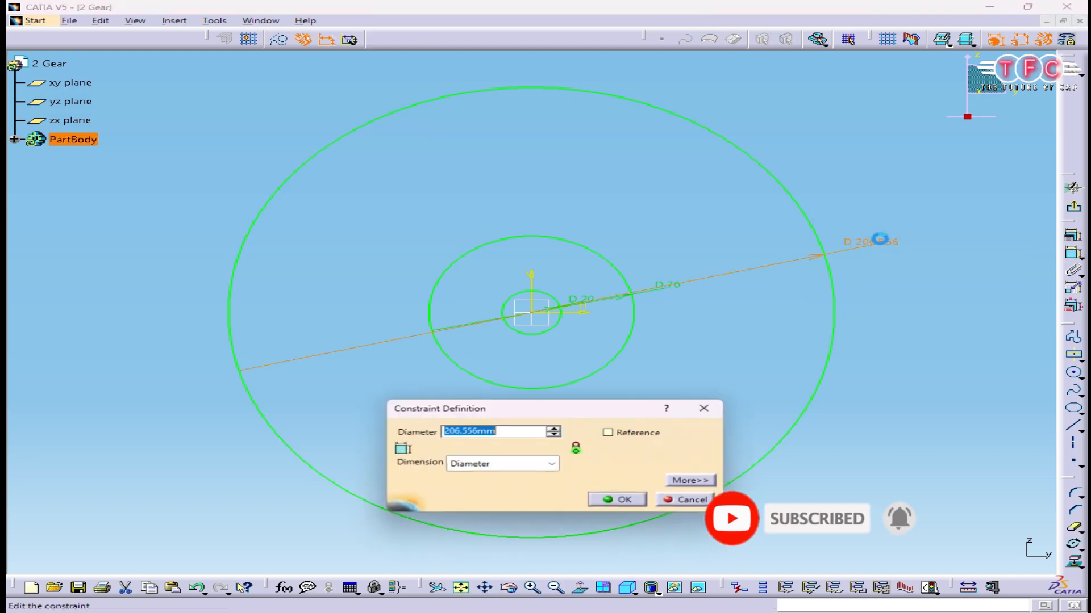
Set the outermost circle's diameter to 100 mm.
type("100")
key("Return")
middle_click_drag(801, 355, 861, 367)
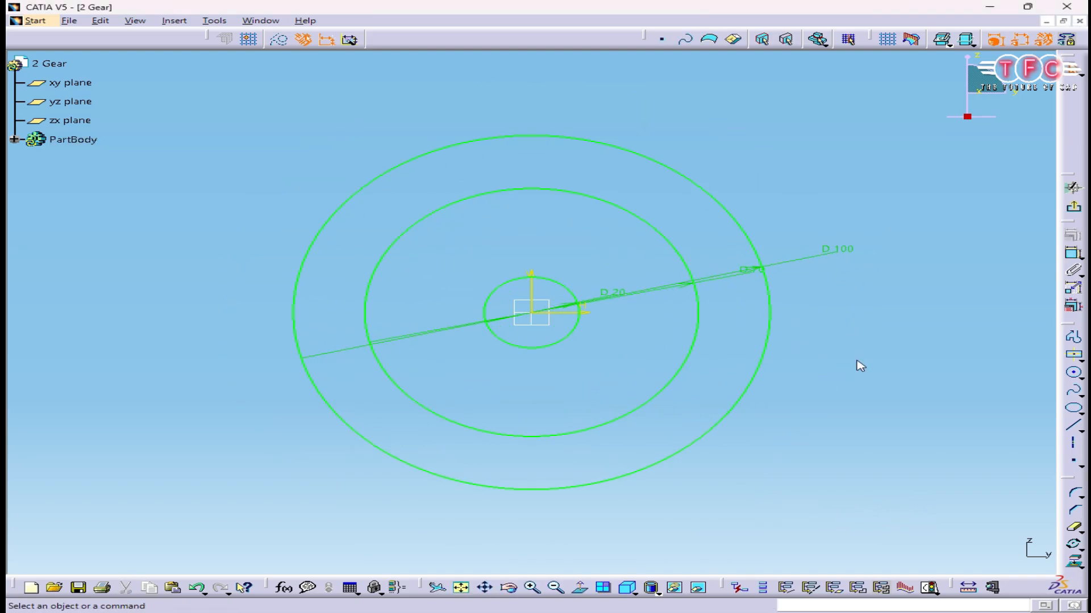
Sketch a tooth's upper flank as a horizontal line from the 70 mm circle followed by a sloped line about 4.7 mm long to the outer circle.
left_click(1073, 336)
mouse_move(717, 284)
middle_mouse_down()
mouse_move(720, 353)
mouse_move(599, 335)
middle_mouse_up()
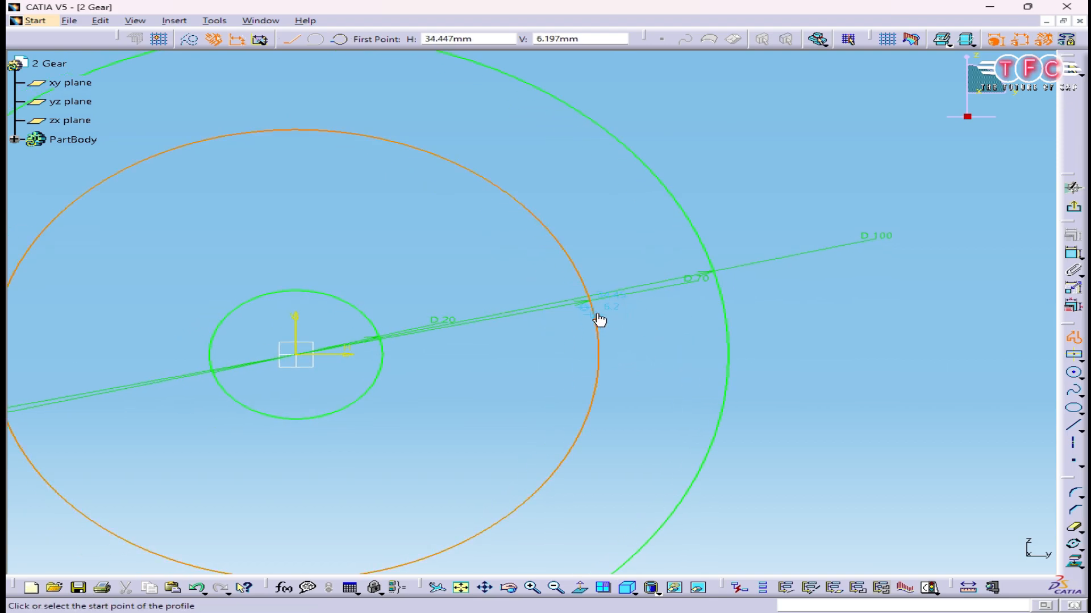
left_click(601, 311)
left_click(692, 314)
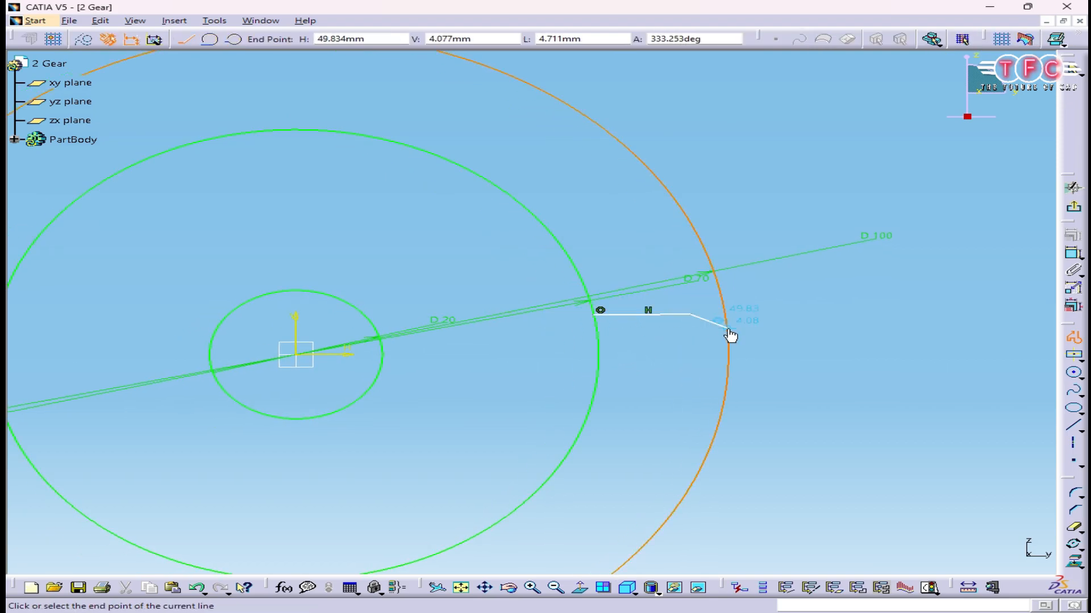
double_click(730, 329)
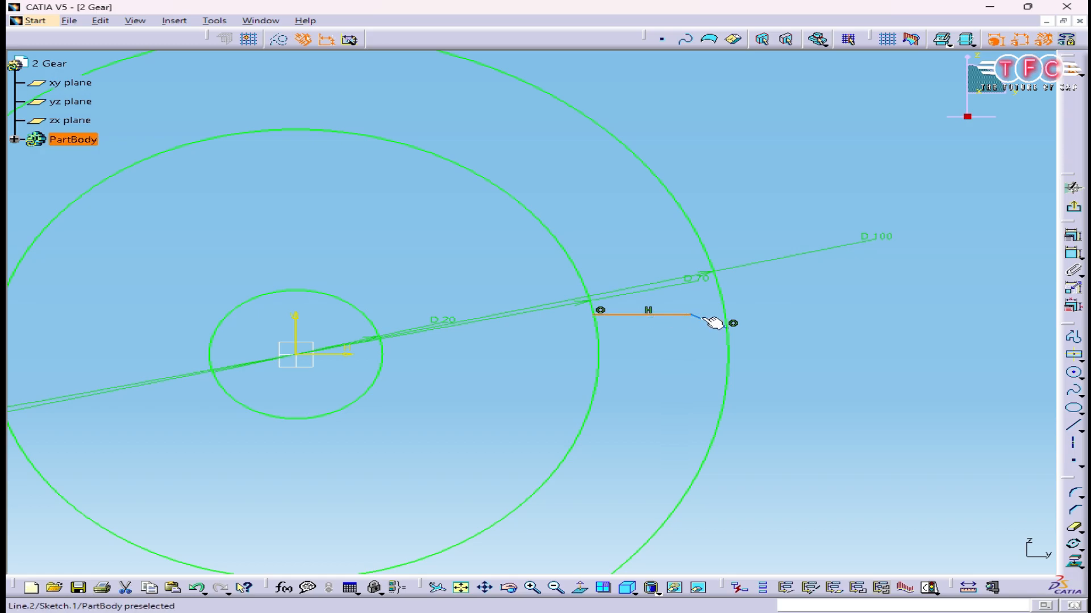
Mirror the two tooth flank lines about the horizontal sketch axis.
left_click(1078, 546)
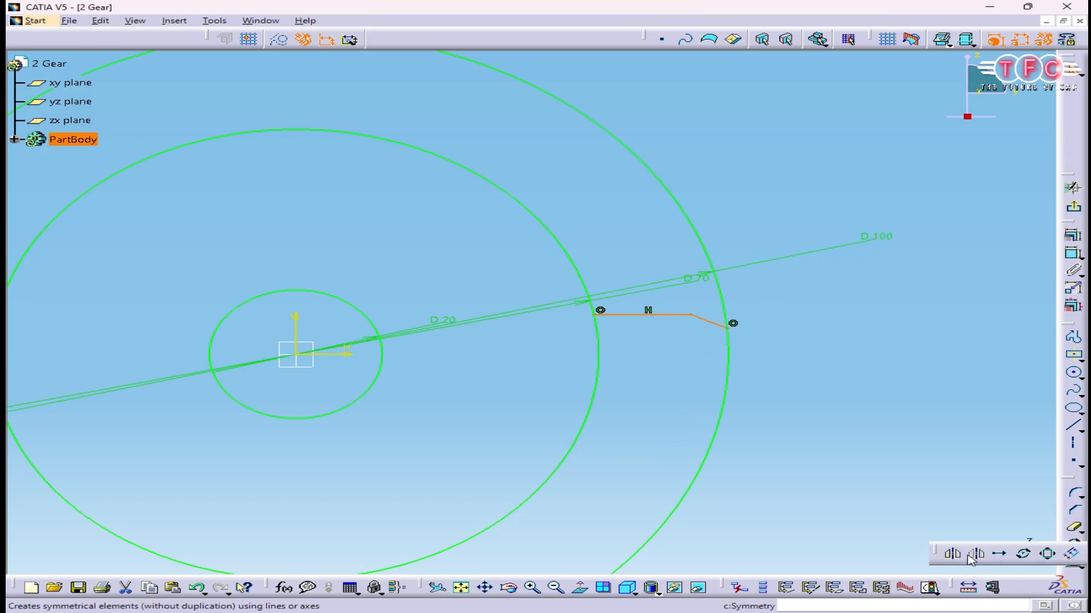
left_click(952, 556)
left_click(348, 357)
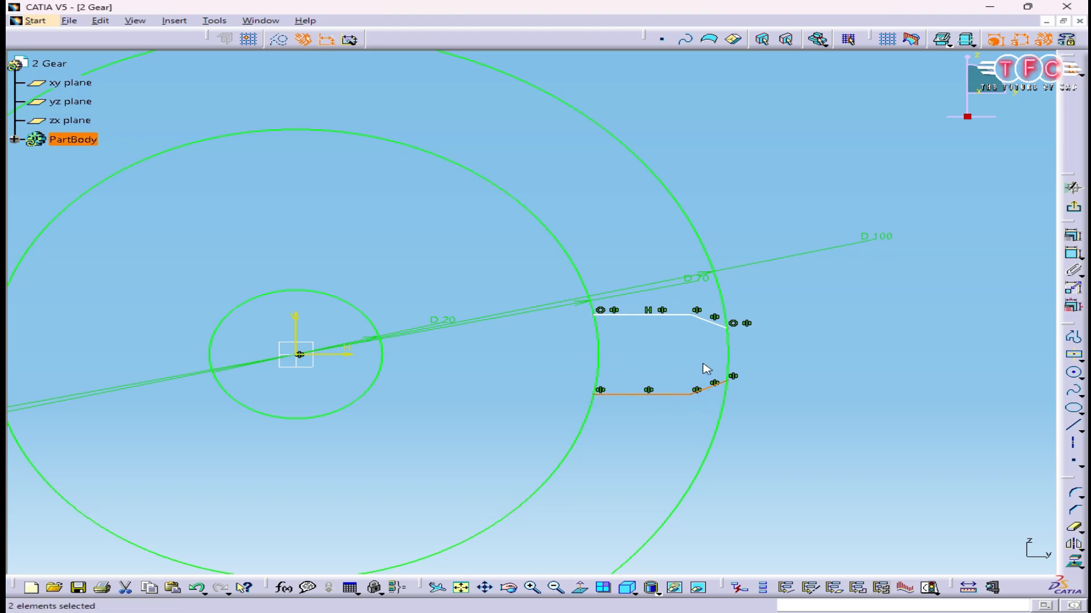
Rotate the tooth flank lines about the origin in duplicate mode with 9 instances and an angle of 360 degrees.
left_click(1078, 546)
left_click(1022, 552)
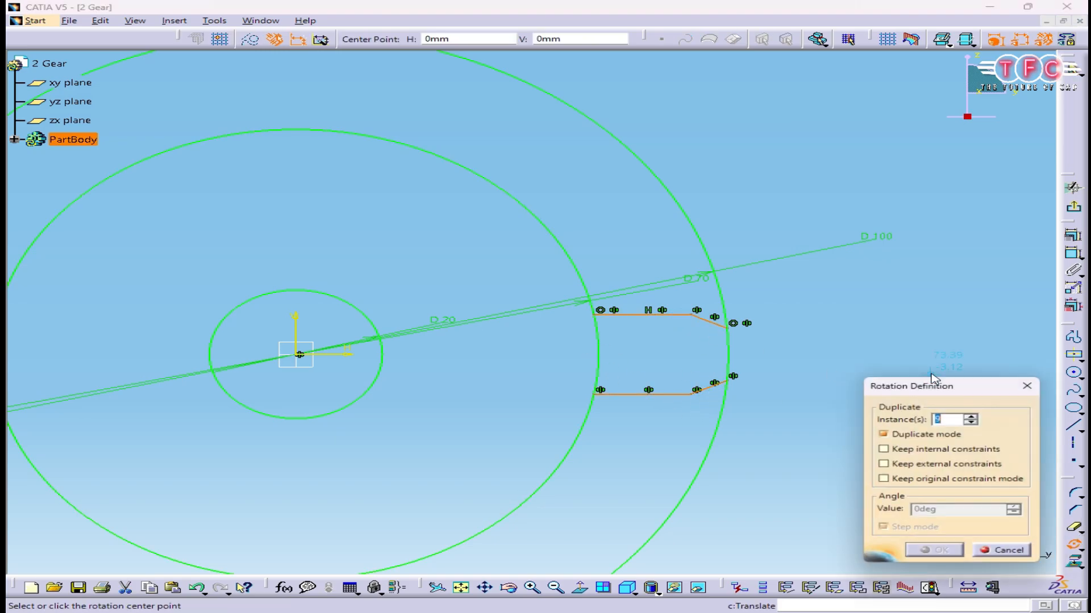
left_click(305, 355)
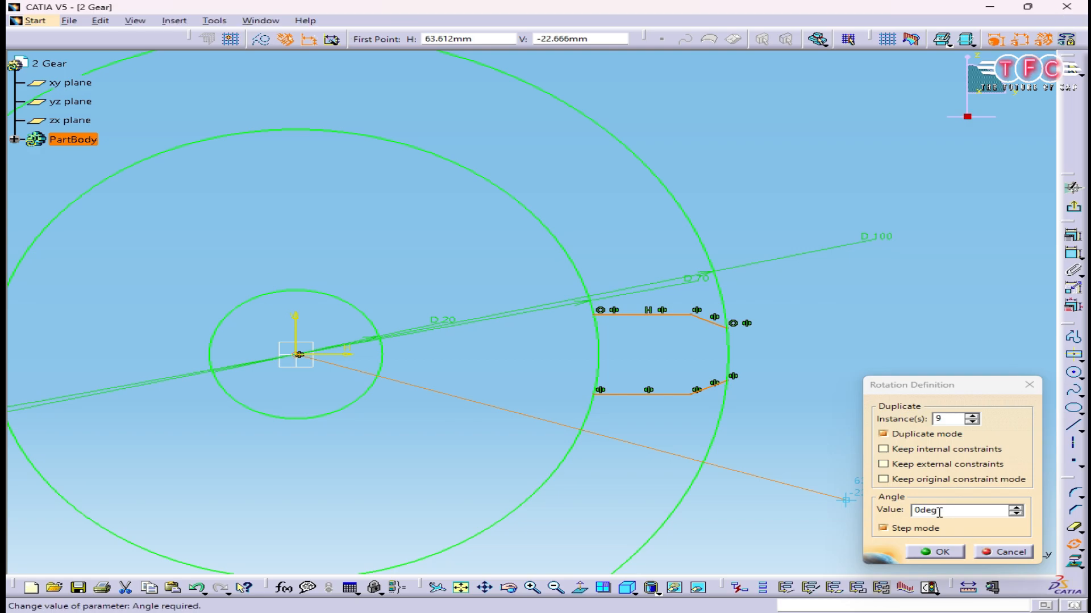
type("360")
key("Return")
Trim away the outer circle's arcs in the gaps between neighbouring teeth.
middle_click_drag(541, 355, 667, 369)
left_click(884, 402)
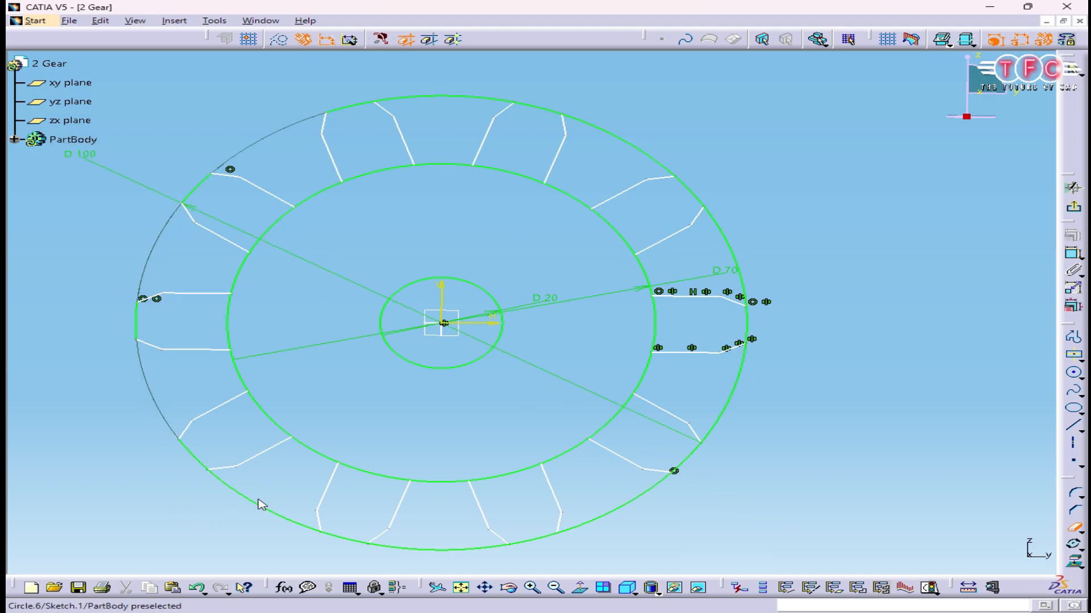
left_click(410, 548)
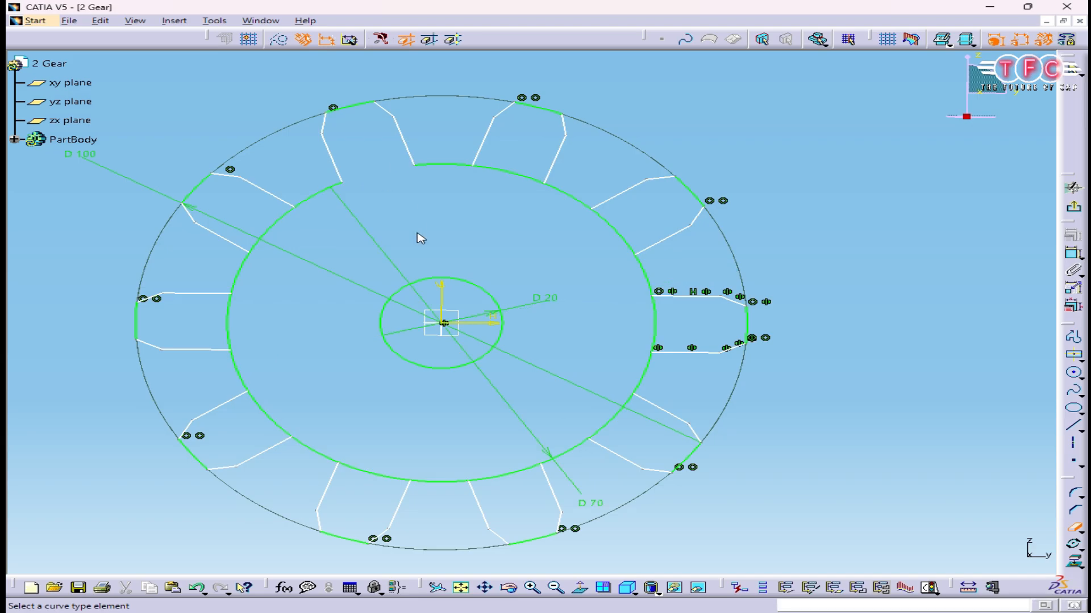
Trim away the 70 mm circle's arcs across the base of each tooth.
left_click(271, 231)
left_click(229, 324)
left_click(284, 429)
left_click(395, 480)
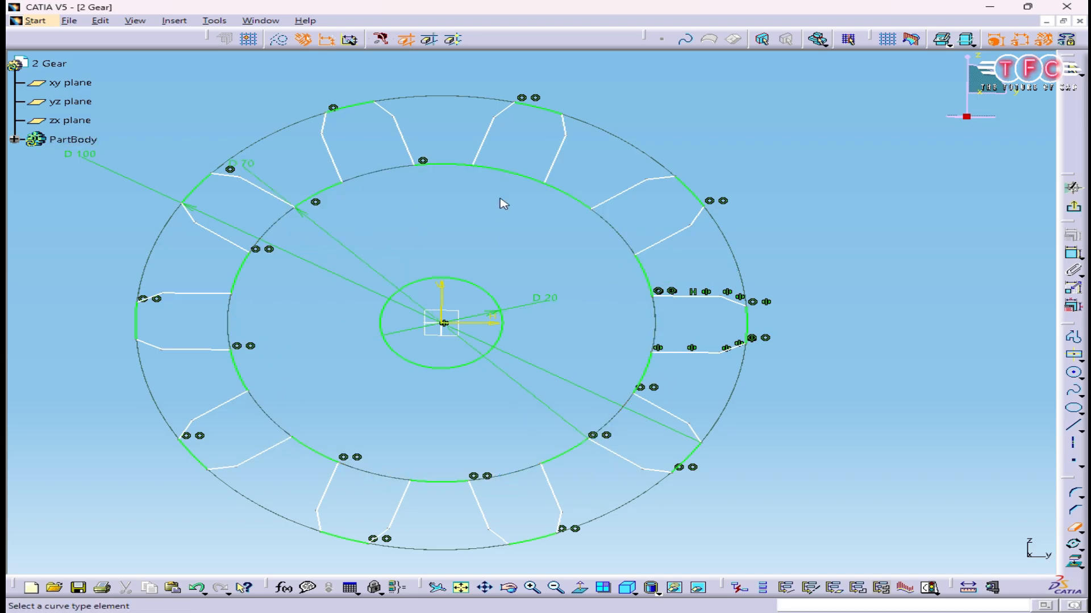
Exit the gear sketch and extrude it as a pad with a length of 20 mm.
middle_click_drag(390, 316, 390, 198)
left_click(1072, 208)
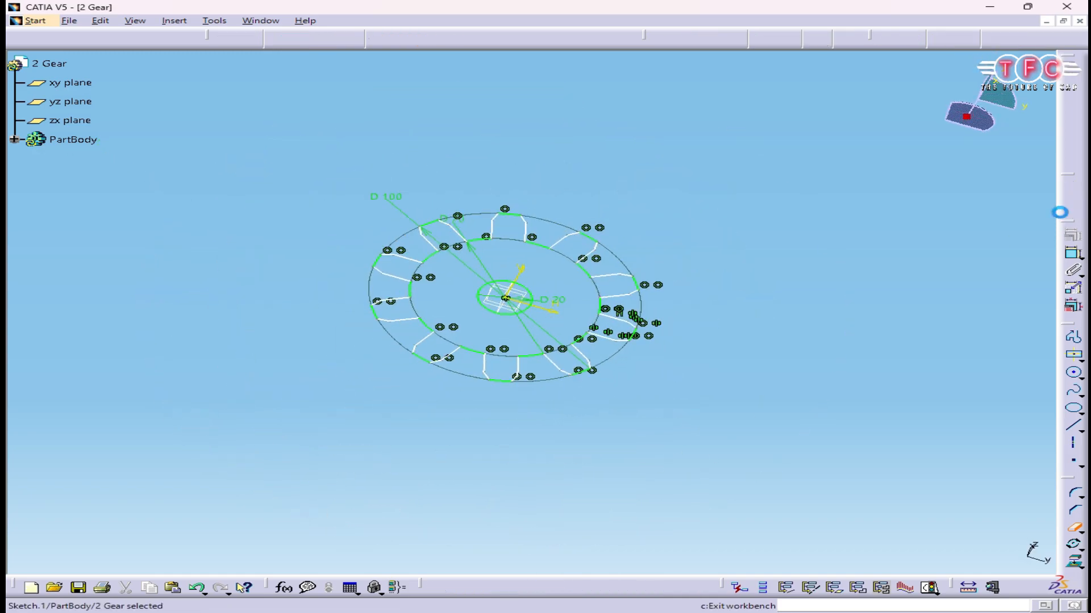
left_click(1072, 223)
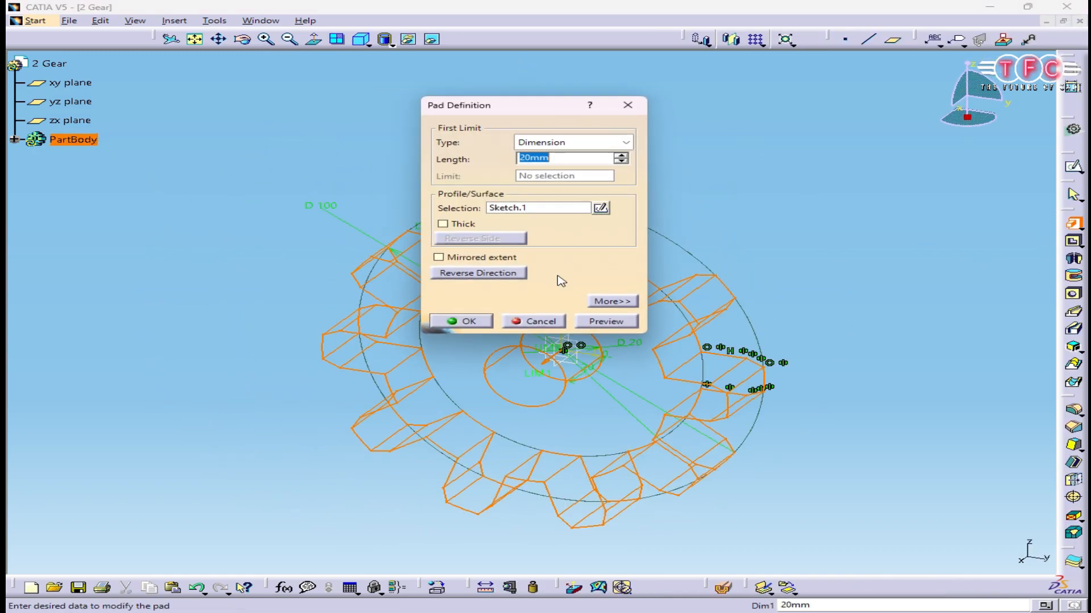
left_click(605, 320)
left_click(461, 321)
mouse_move(461, 321)
middle_mouse_down()
mouse_move(243, 397)
mouse_move(580, 382)
mouse_move(524, 358)
mouse_move(662, 324)
mouse_move(645, 366)
mouse_move(587, 352)
mouse_move(621, 224)
mouse_move(565, 142)
mouse_move(576, 278)
mouse_move(477, 278)
middle_mouse_up()
Save the part as a CATPart file named 2 Gear in the Multi part folder.
left_click(69, 21)
left_click(93, 110)
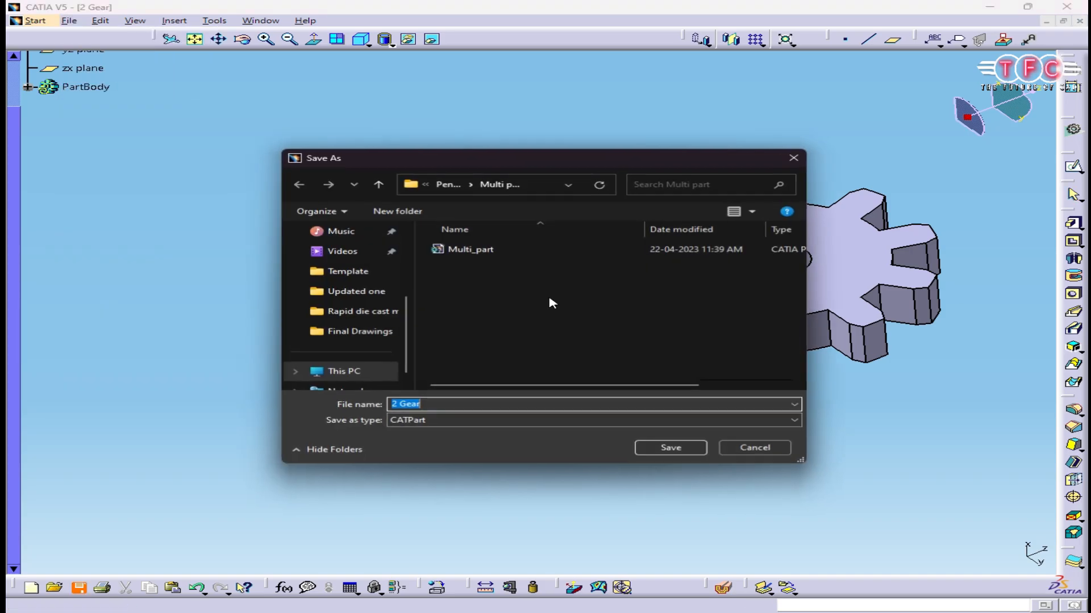
left_click(671, 454)
middle_click_drag(674, 453, 616, 224)
right_click(77, 85)
left_click(113, 109)
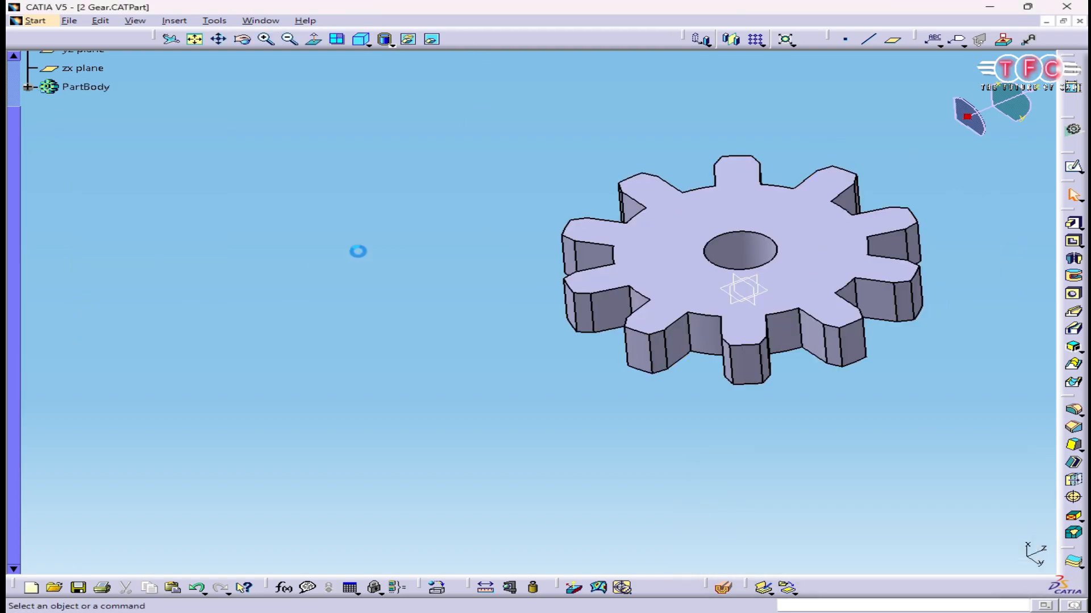
middle_click_drag(511, 138, 584, 128)
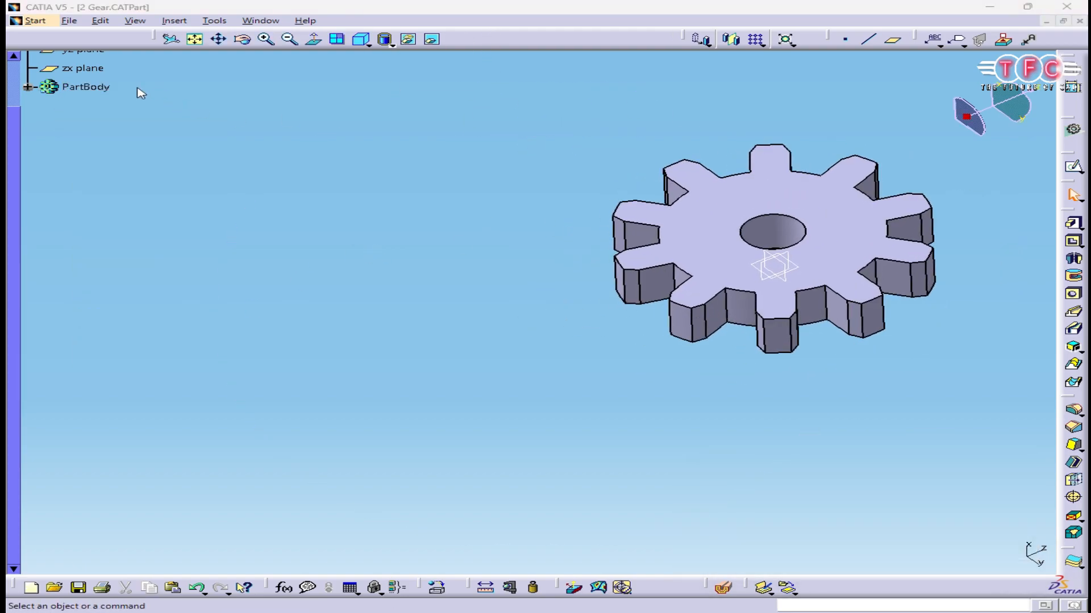
Change the fill colour of the gear's PartBody to green in its graphic properties.
right_click(100, 86)
left_click(132, 149)
left_click(814, 115)
left_click(727, 160)
left_click(706, 370)
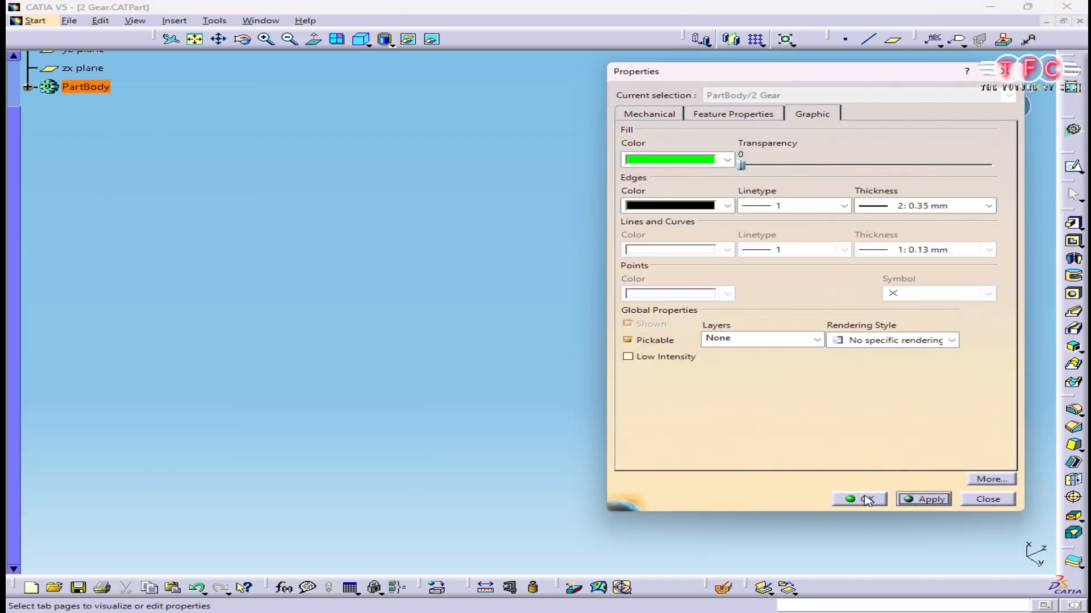
left_click(859, 499)
middle_click_drag(676, 336, 608, 345)
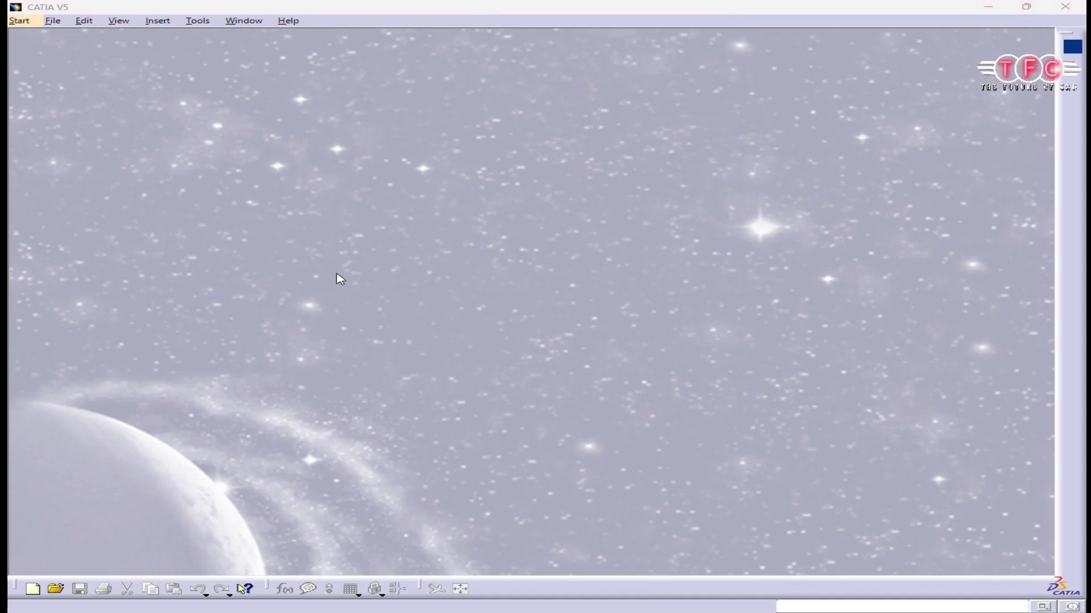
Start a part named Multi_part and sketch an origin-centred rectangle about 248 mm wide and 97 mm high on the xy plane.
left_click(45, 21)
left_click(60, 112)
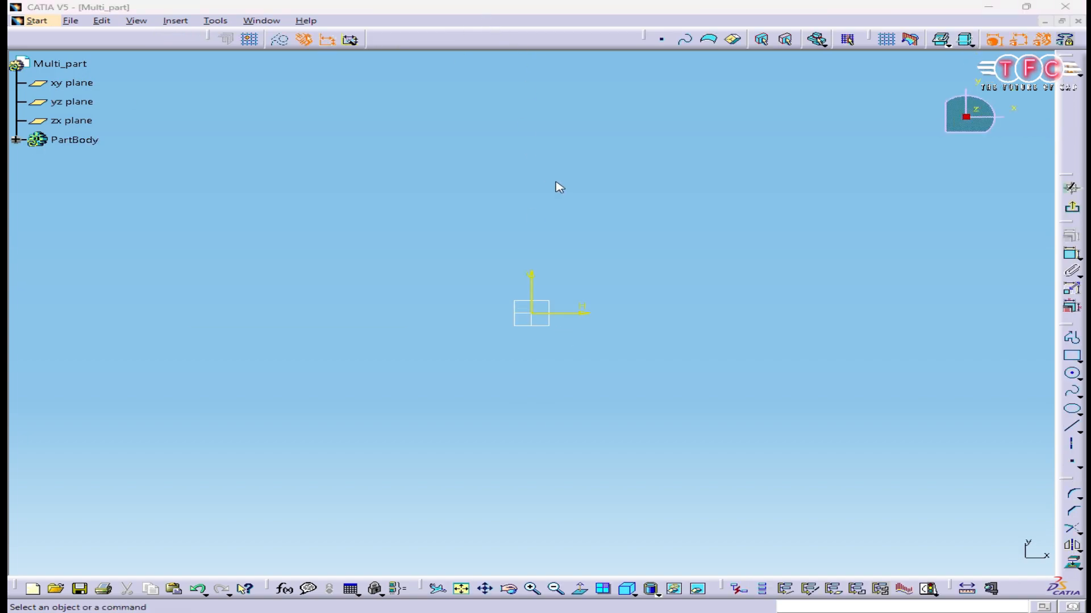
left_click(1079, 361)
left_click(1043, 369)
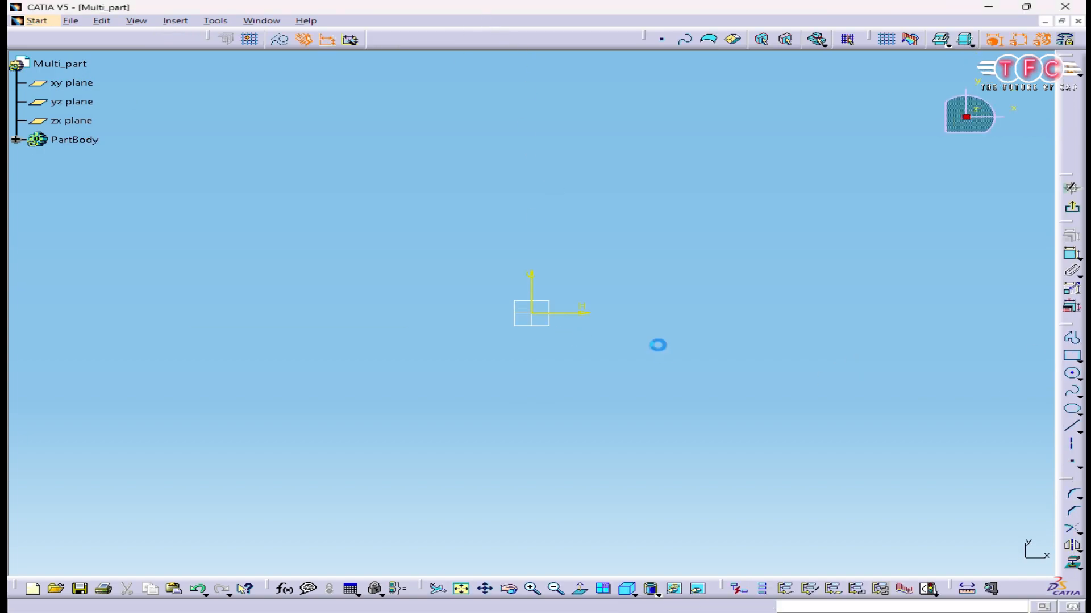
left_click(531, 313)
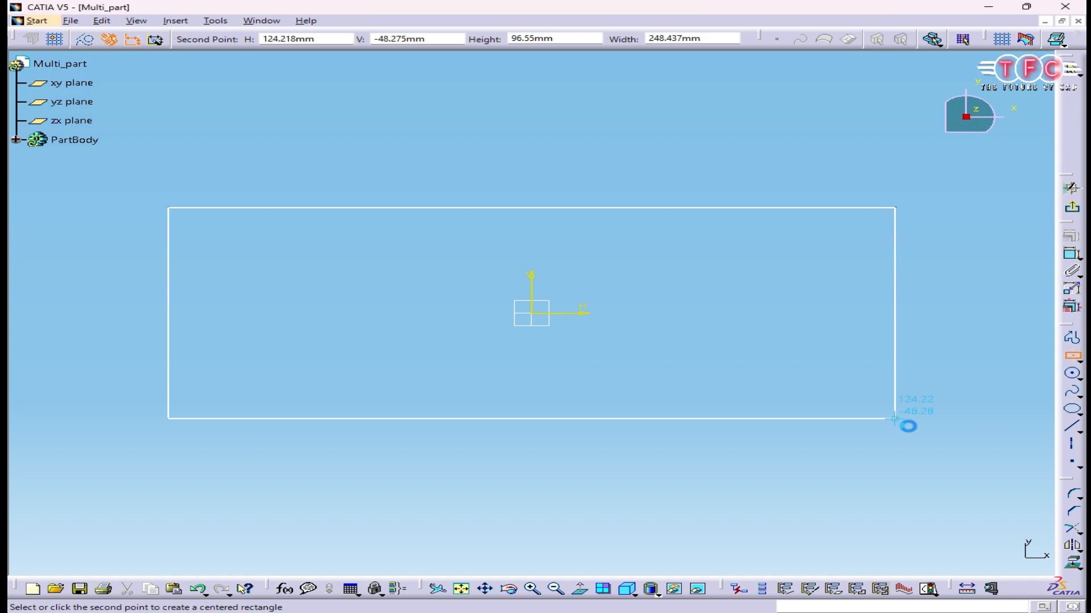
left_click(790, 391)
Dimension the rectangle's width and set it to 100 mm.
left_click(1071, 291)
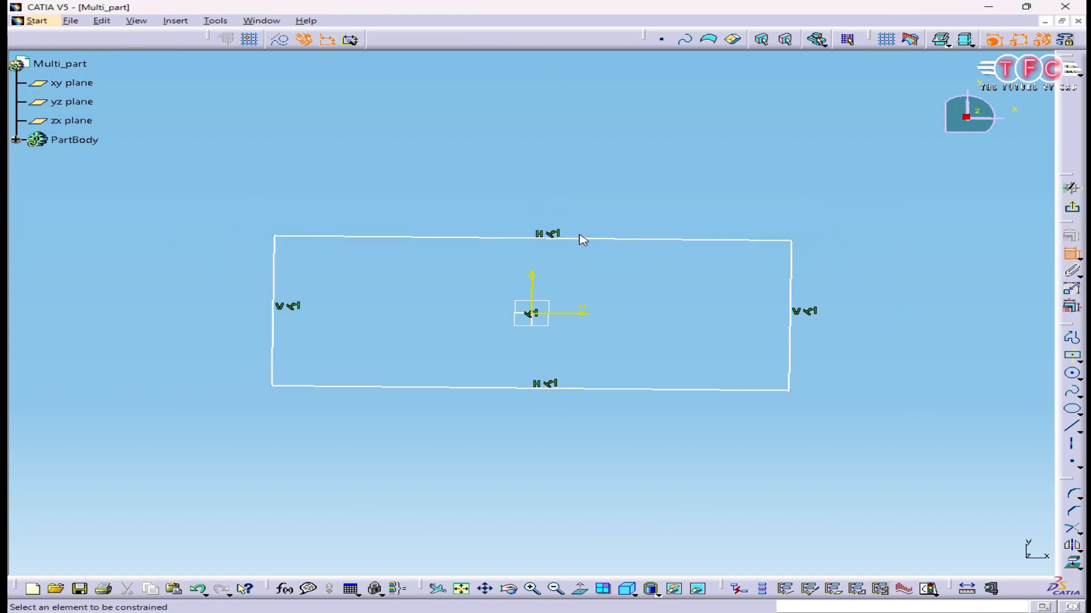
left_click(582, 239)
left_click(545, 172)
double_click(545, 172)
type("100")
key("Return")
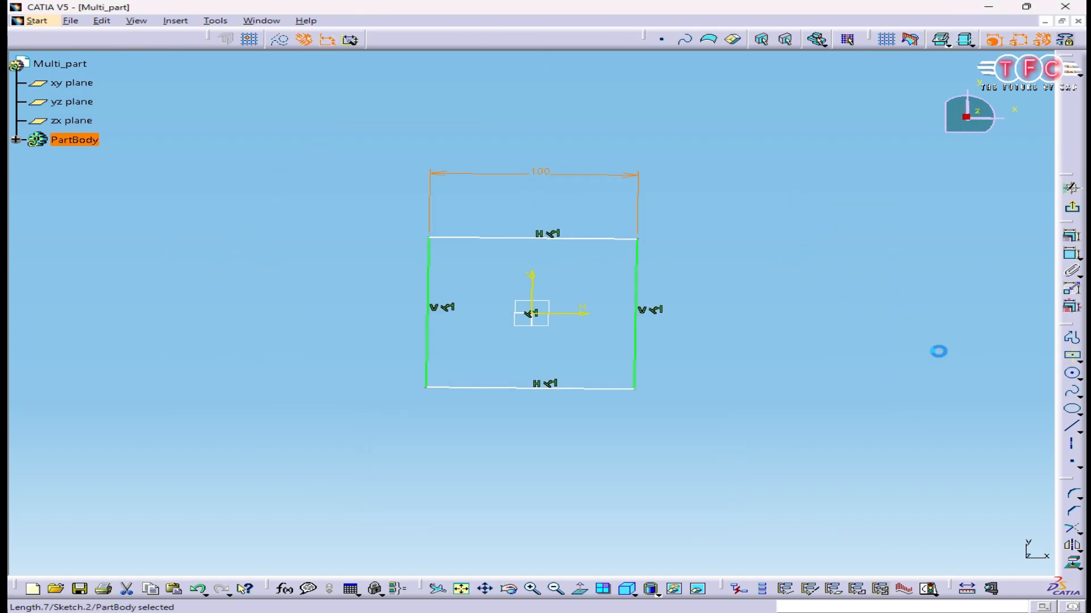
Dimension the rectangle's height and set it to 50 mm.
left_click(1070, 235)
left_click(430, 290)
left_click(382, 298)
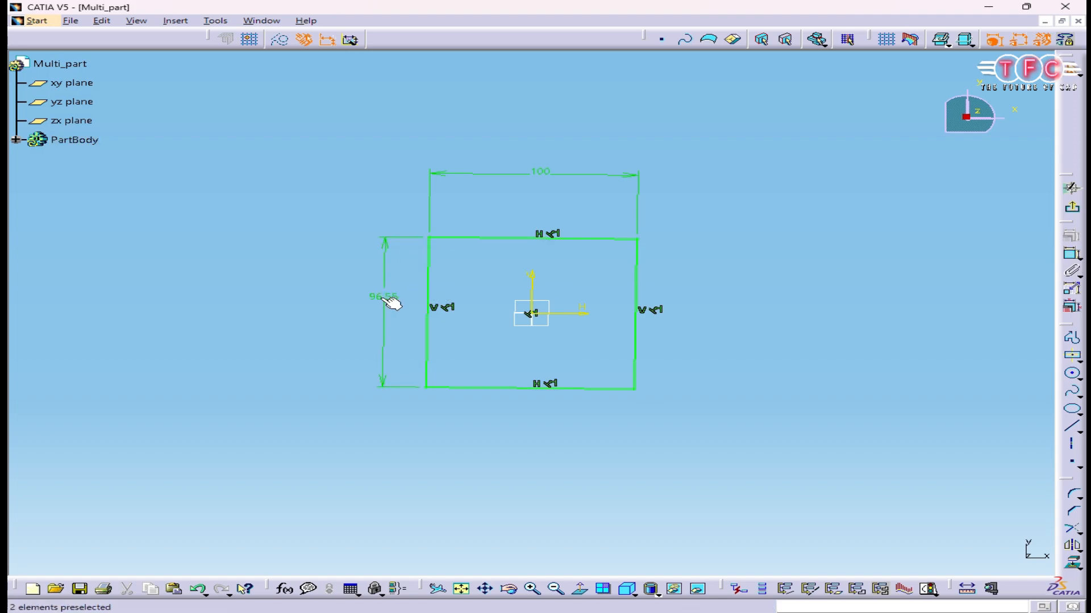
double_click(381, 298)
type("50")
key("Return")
middle_click_drag(560, 406, 546, 328)
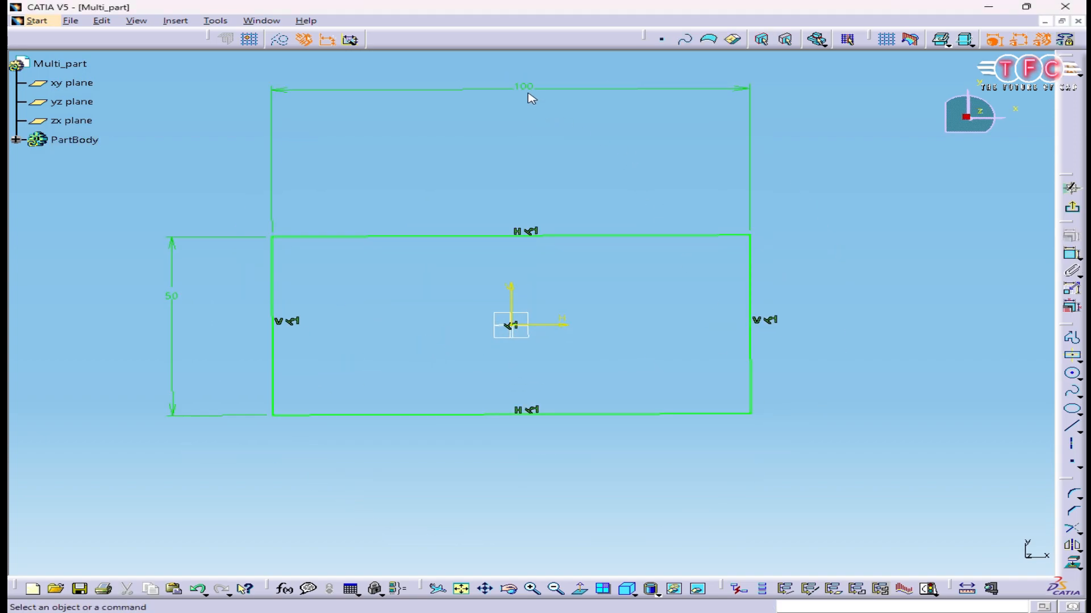
Draw a circle on the horizontal axis to the right of the origin and set its diameter to 20 mm.
left_click(656, 324)
left_click(665, 310)
double_click(812, 284)
type("20")
key("Return")
Change the rectangle's width to 200 mm and its height to 100 mm.
middle_click_drag(691, 295, 526, 163)
double_click(523, 154)
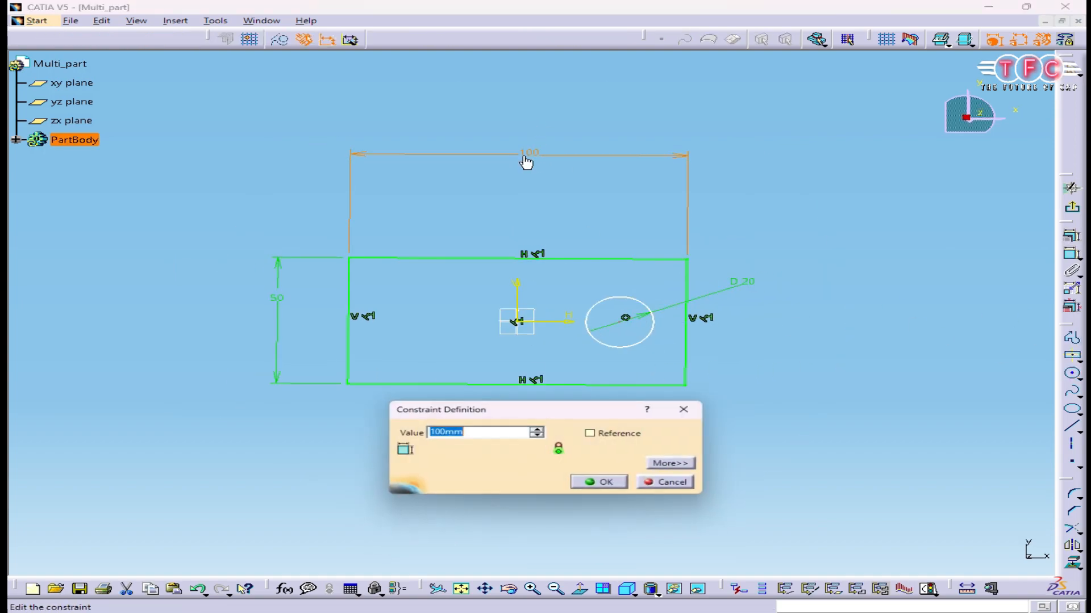
type("200")
key("Return")
double_click(105, 302)
type("100")
key("Return")
middle_click_drag(449, 369, 487, 458)
Dimension the circle's centre from the vertical axis and set the distance to 90/2 mm.
left_click(1063, 258)
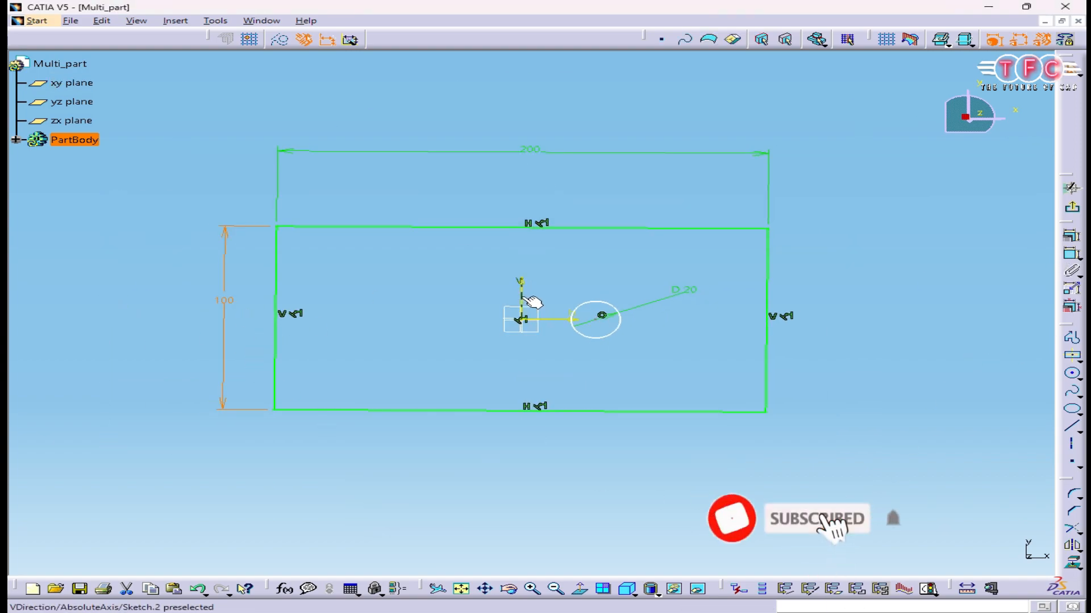
left_click(1067, 257)
left_click(522, 292)
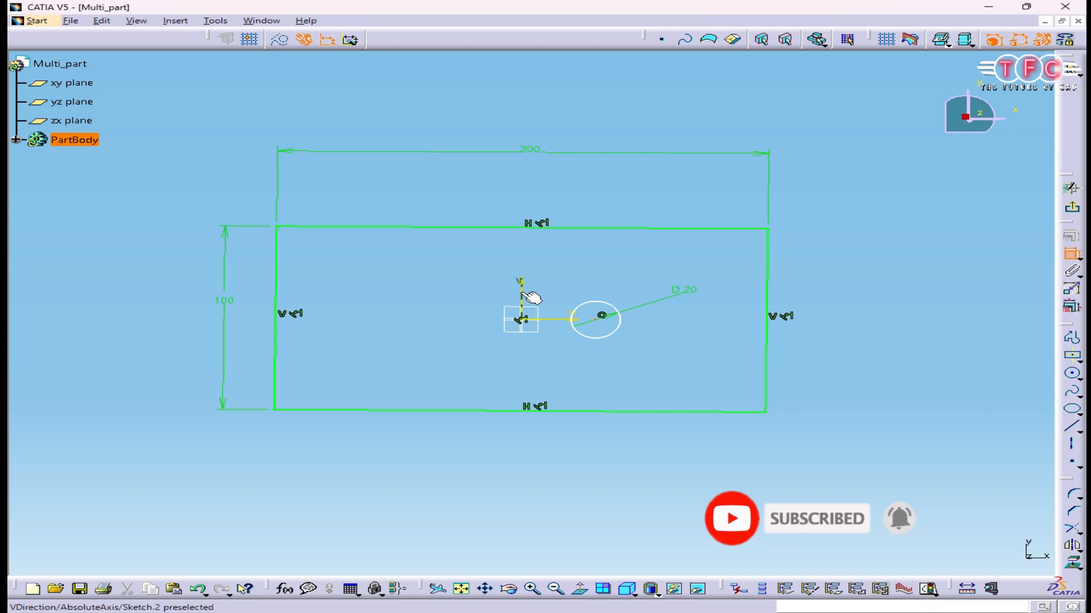
double_click(556, 363)
type("90/2")
key("Return")
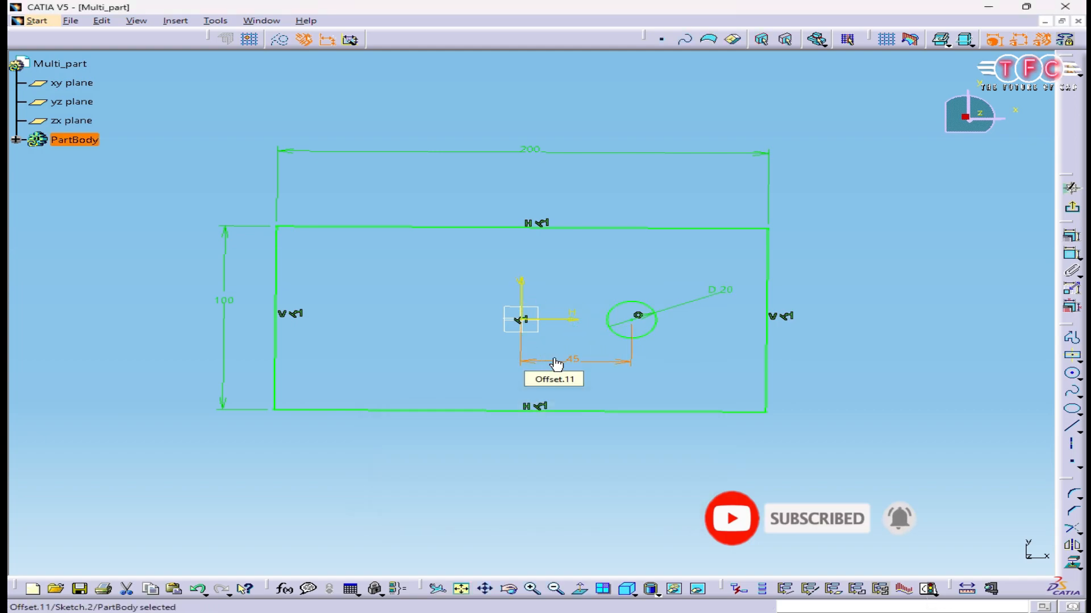
Mirror the 20 mm circle about the vertical axis and exit the sketch.
left_click(1072, 444)
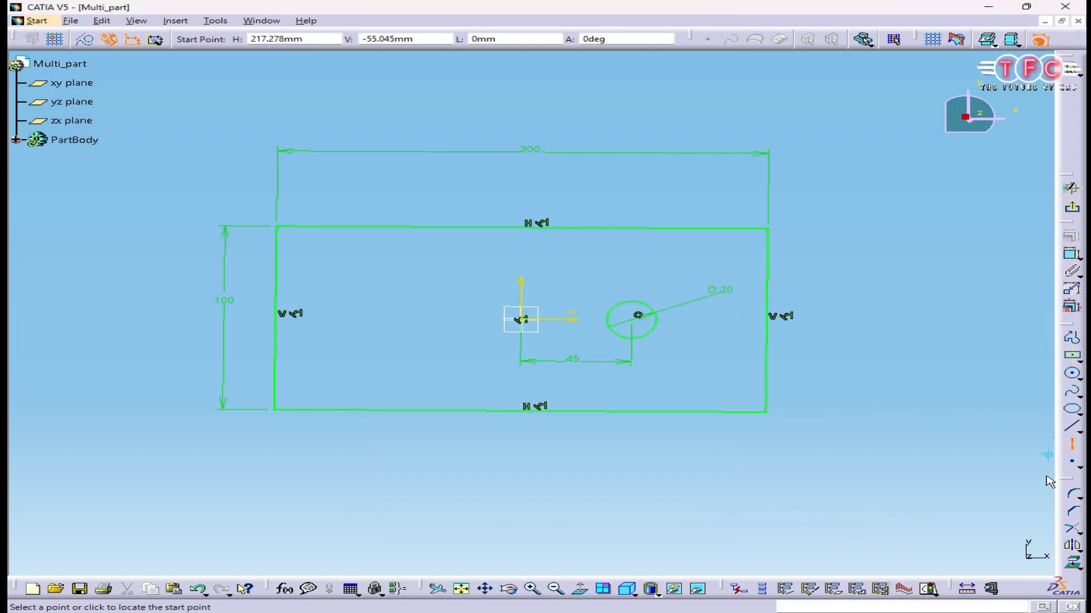
left_click(1072, 546)
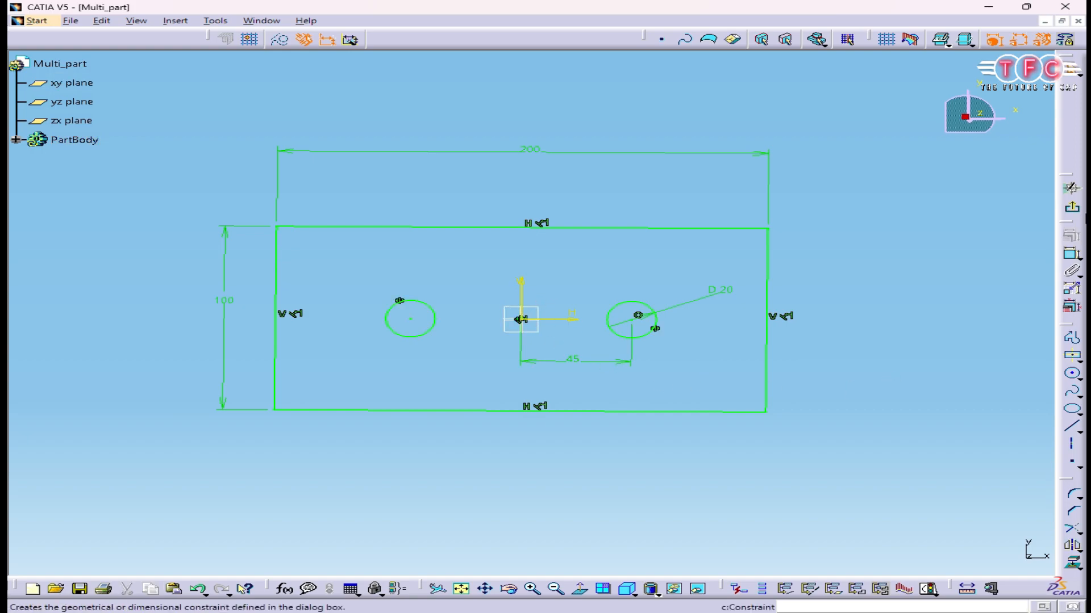
left_click(1072, 209)
Start a Multi-Pad from the plate sketch and set the length of Extrusion domain.1 to 20 mm.
left_click(1079, 225)
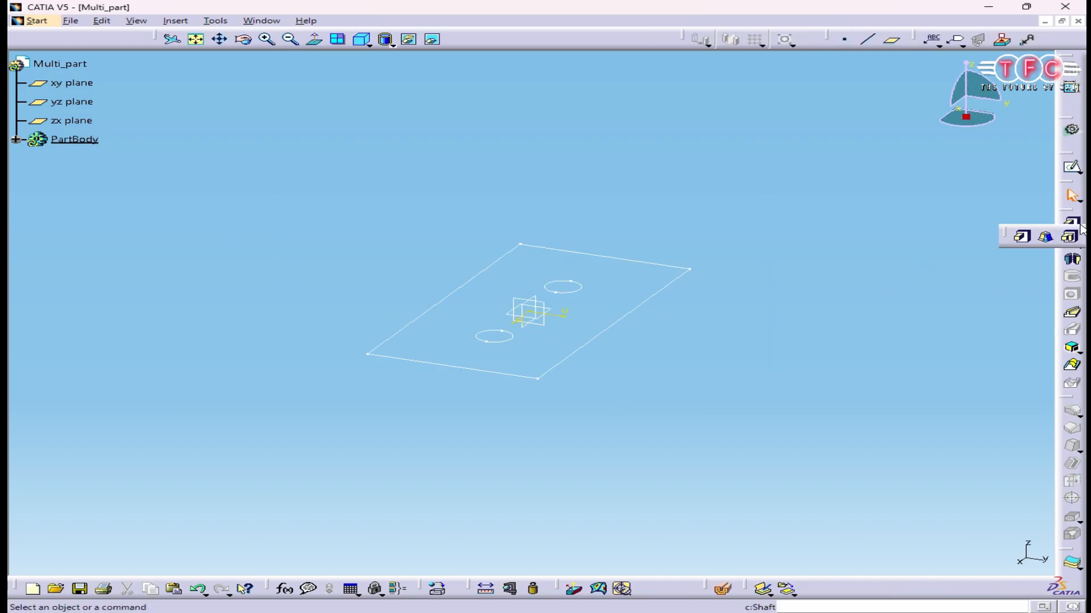
left_click(1069, 237)
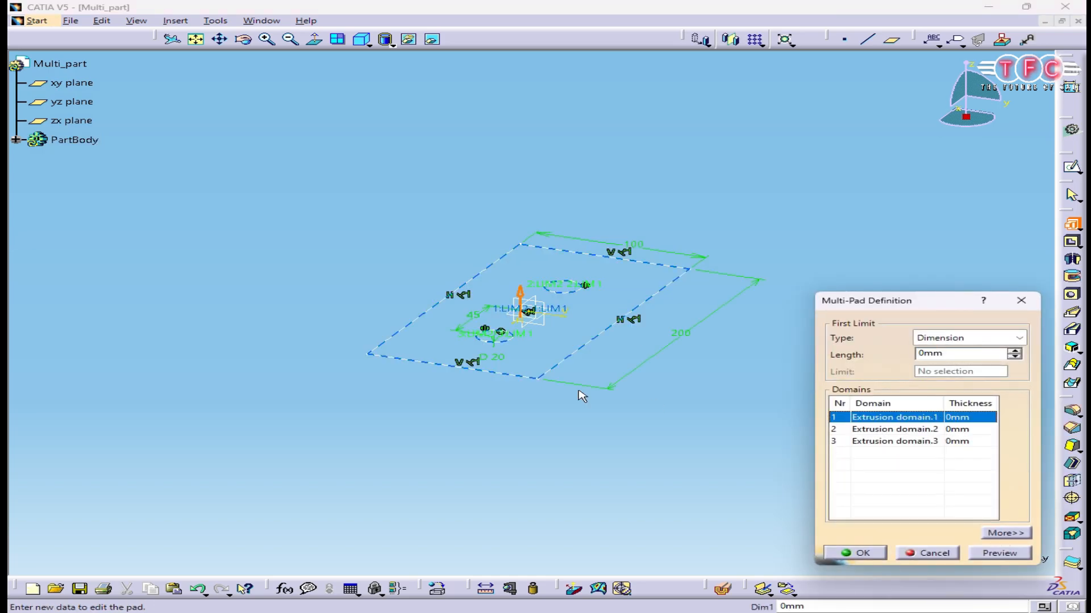
left_click_drag(966, 354, 848, 353)
type("20")
Set the lengths of Extrusion domain.2 and Extrusion domain.3 to 60 mm each and complete the Multi-Pad.
left_click(889, 431)
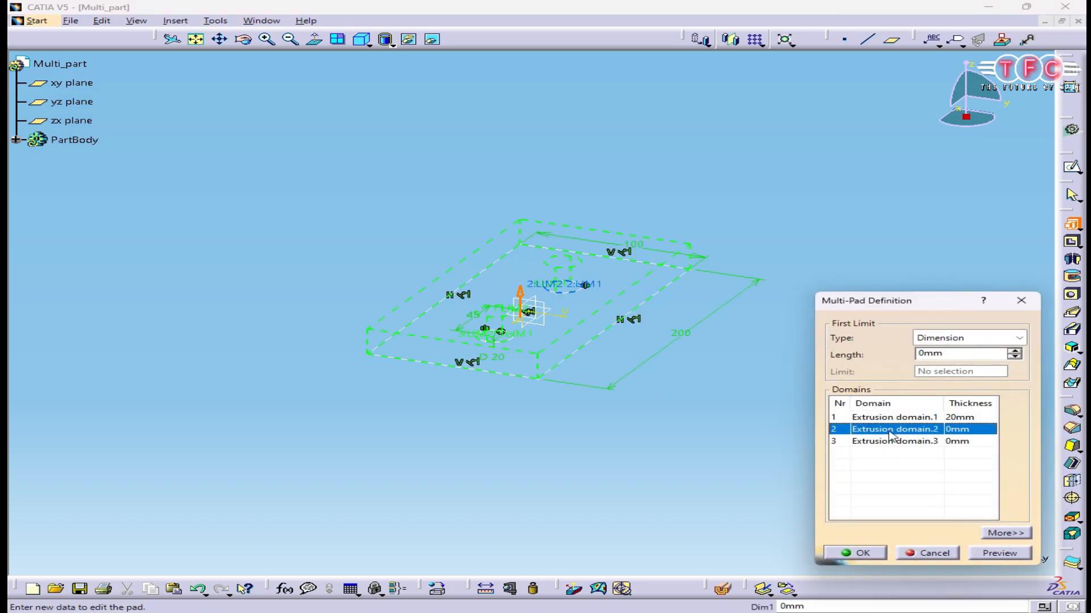
middle_click_drag(506, 383, 511, 329)
left_click_drag(960, 355, 781, 371)
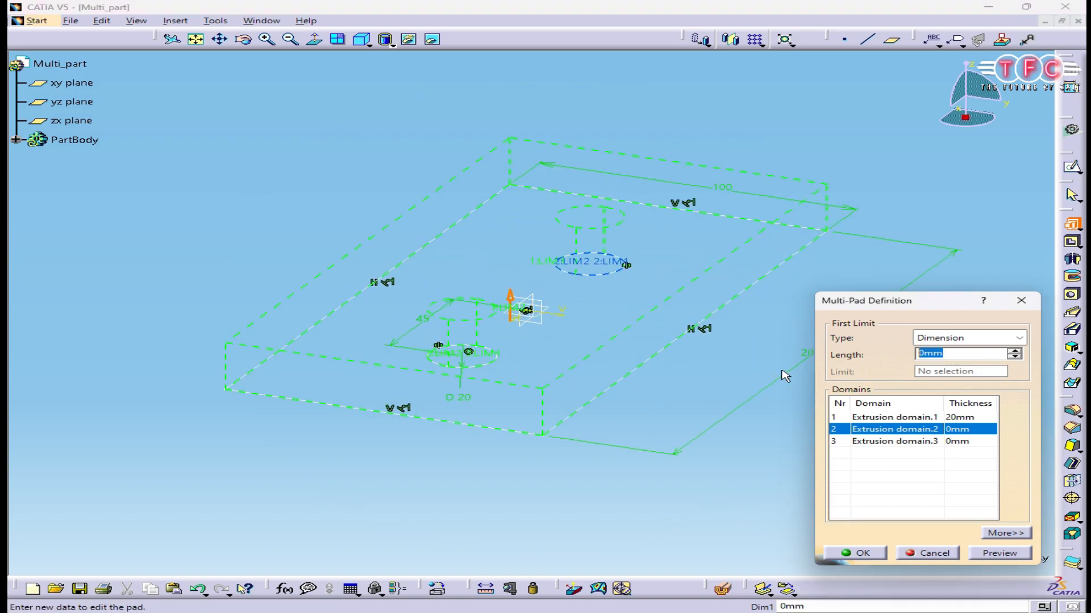
type("60")
left_click(898, 442)
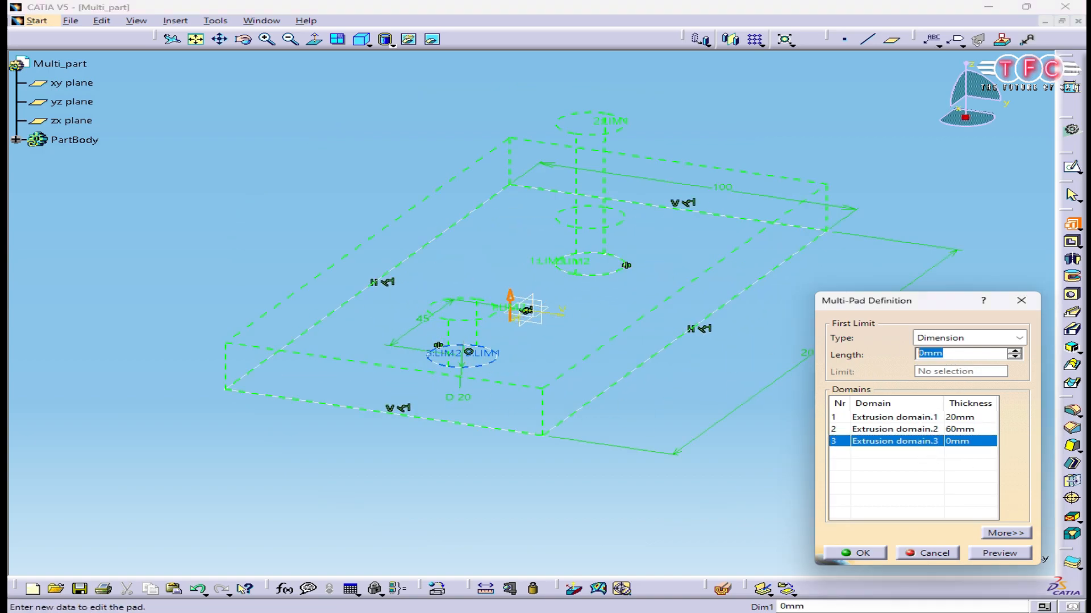
type("60")
left_click(1026, 553)
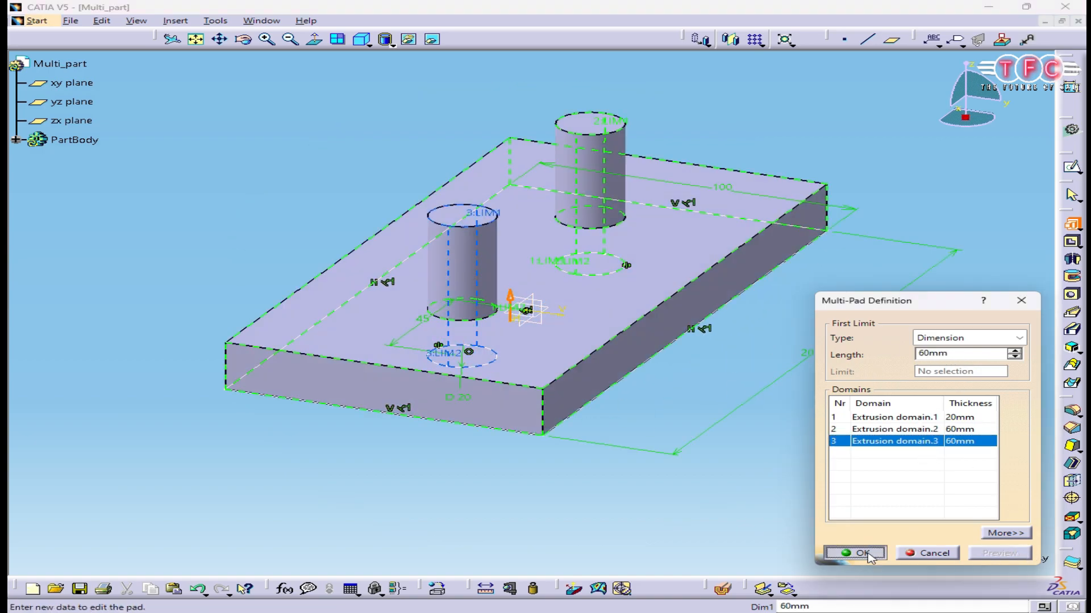
left_click(863, 554)
middle_click_drag(825, 445, 852, 255)
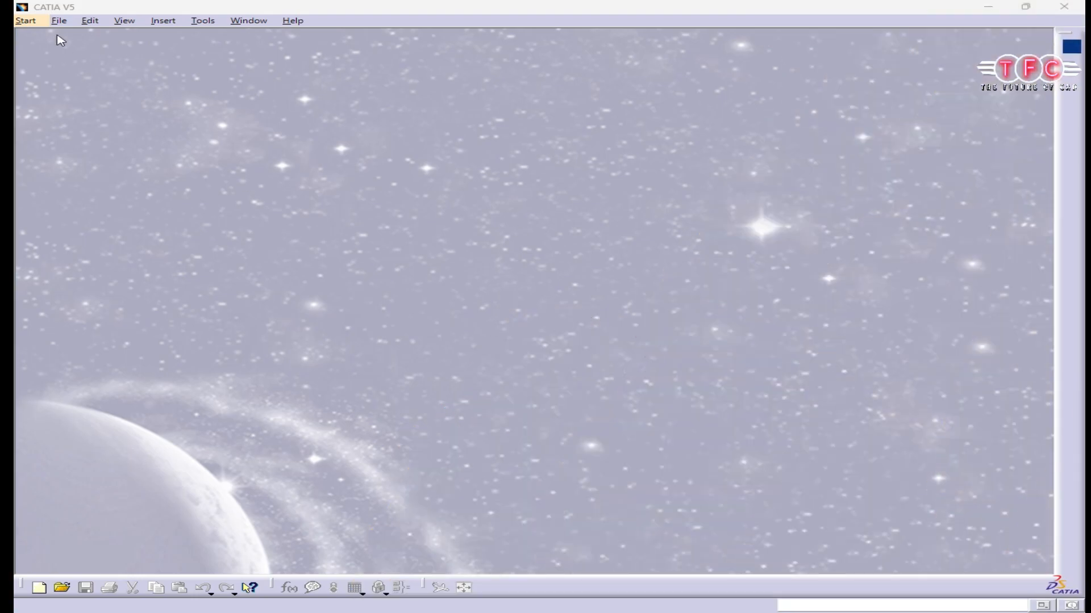
Start a new assembly product in the Assembly Design workbench and dismiss the component file selection.
left_click(25, 21)
mouse_move(83, 168)
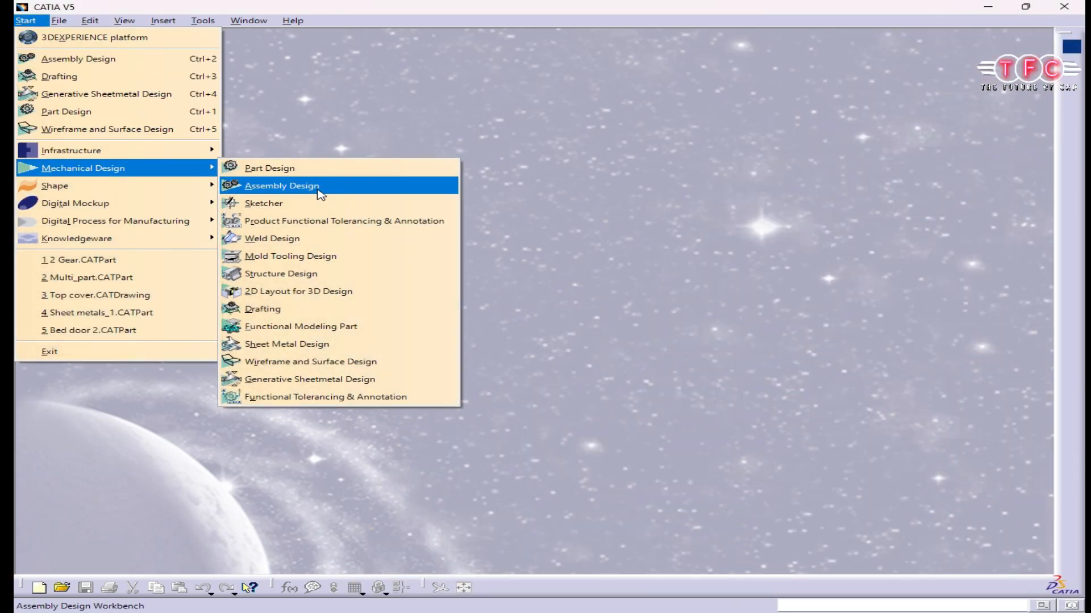
left_click(319, 187)
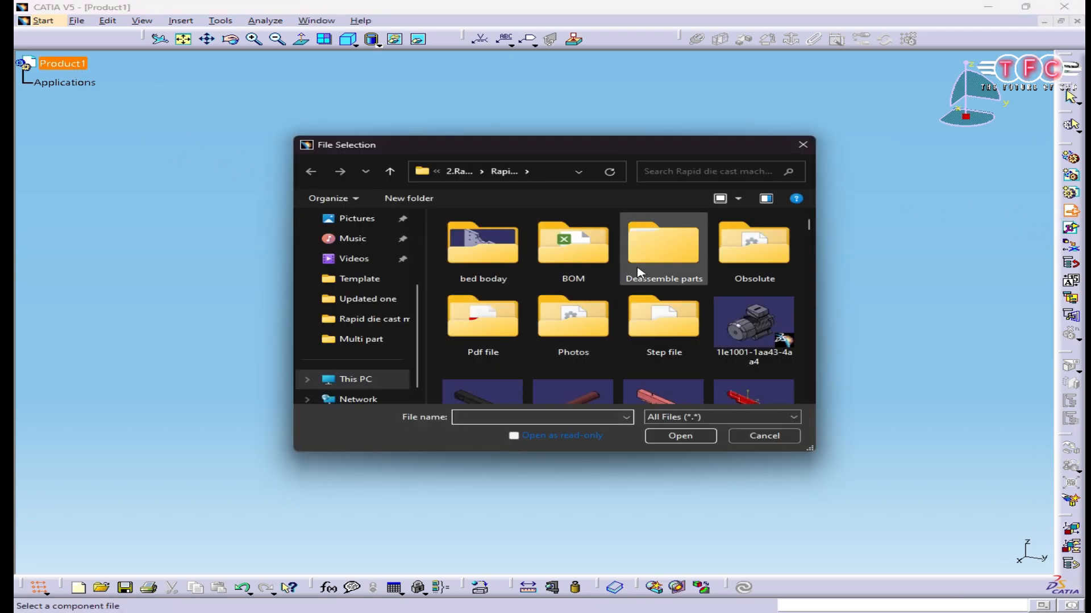
left_click(802, 144)
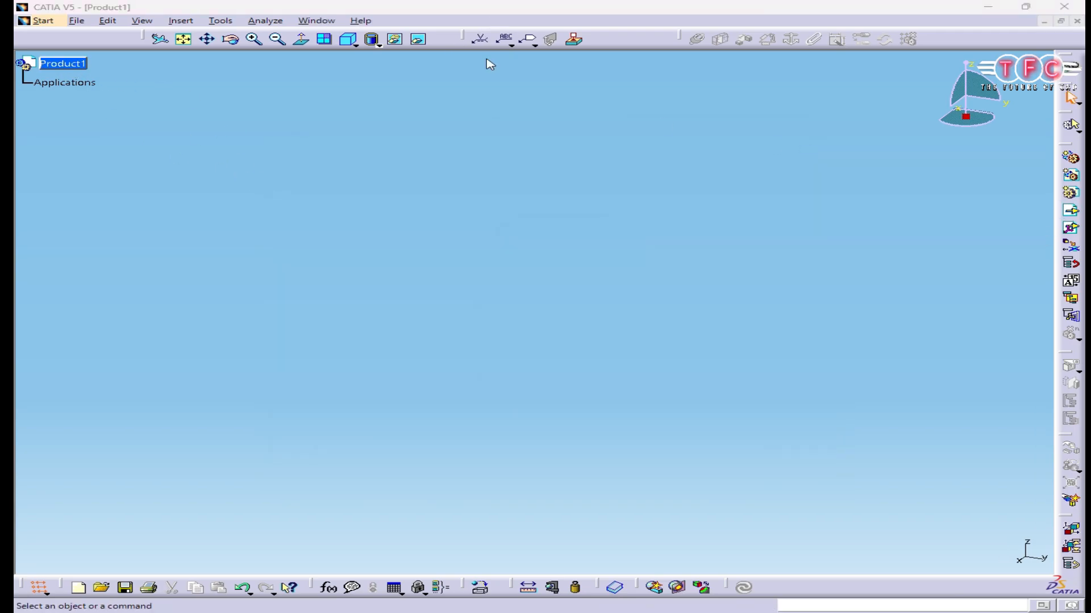
Insert the existing Multi_part file as a component of Product1.
left_click(1068, 216)
left_click(61, 63)
left_click(402, 340)
left_click(764, 253)
left_click(681, 434)
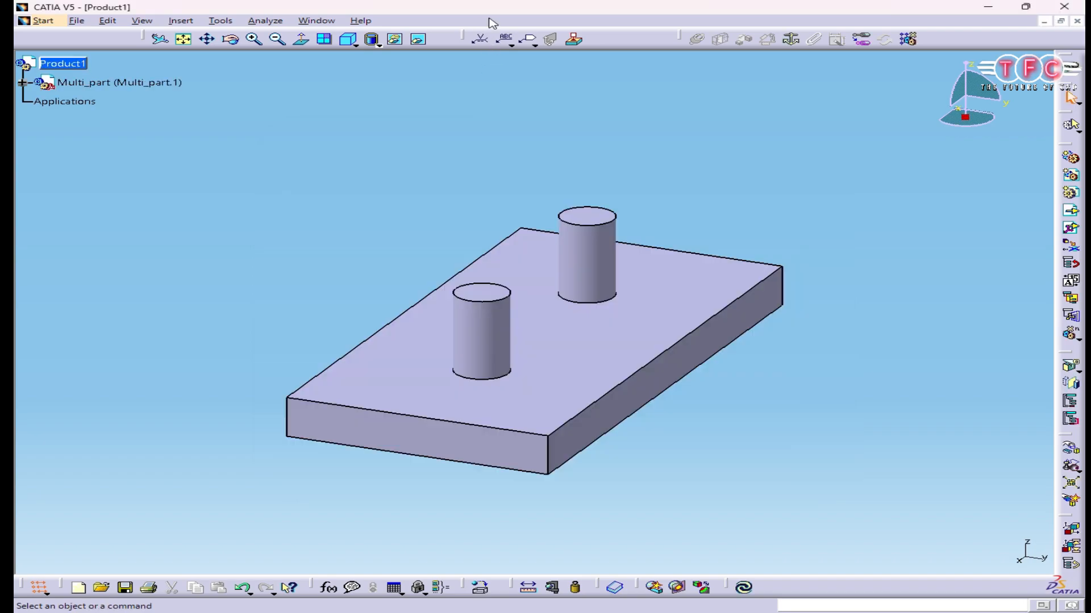
Fix the Multi_part base plate in place with a Fix constraint.
middle_click_drag(938, 292, 787, 56)
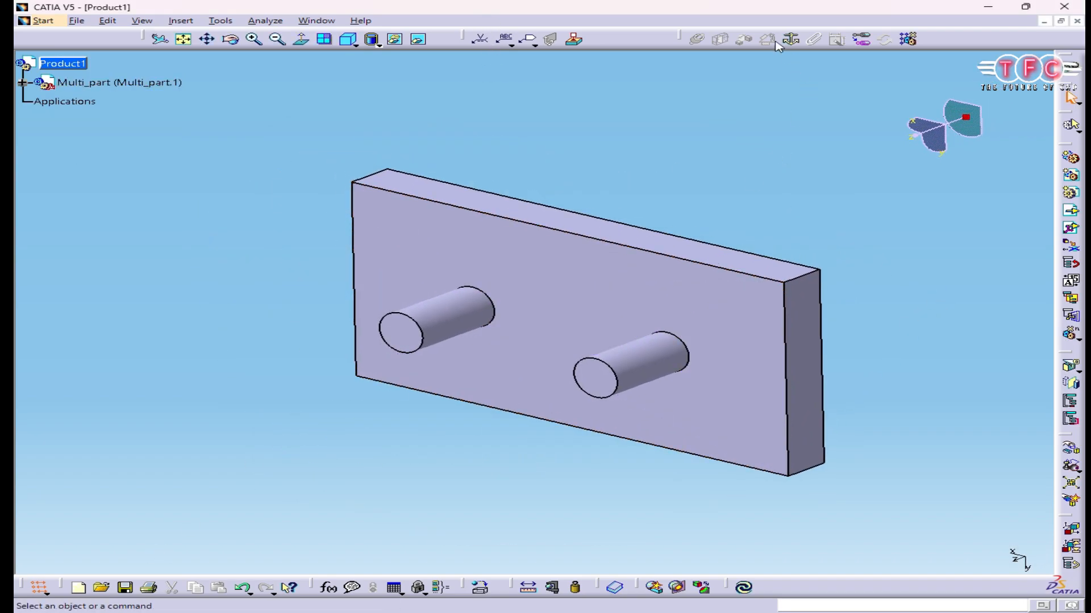
left_click(595, 307)
left_click(616, 338)
Insert the existing 2 Gear part as a component of the assembly.
middle_click_drag(723, 151, 606, 189)
left_click(1071, 210)
left_click(483, 250)
left_click(685, 436)
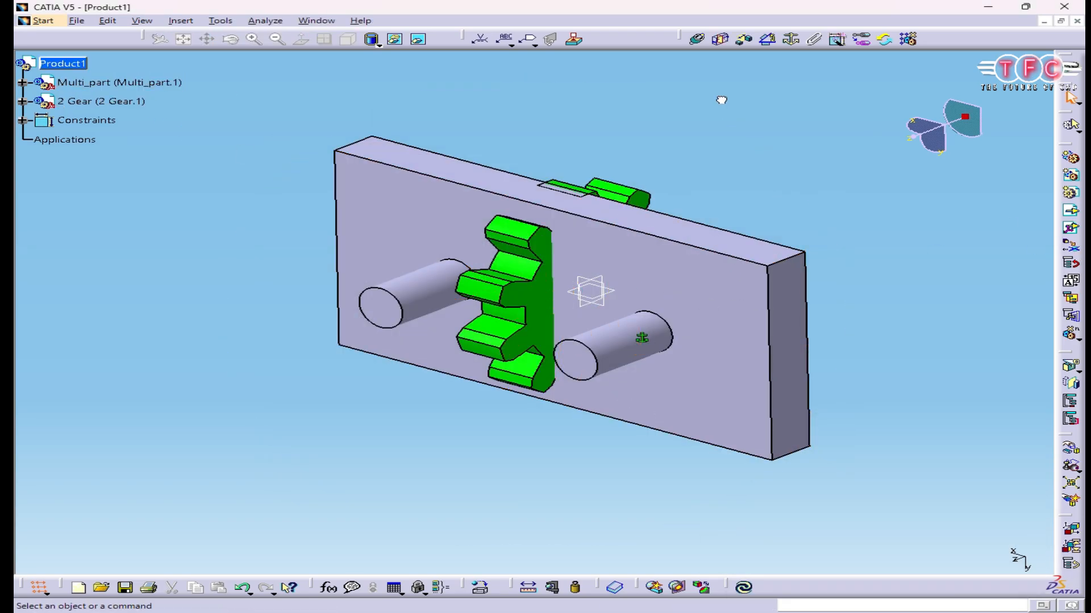
Add a contact constraint between the gear's flat face and the base plate's face.
left_click(721, 40)
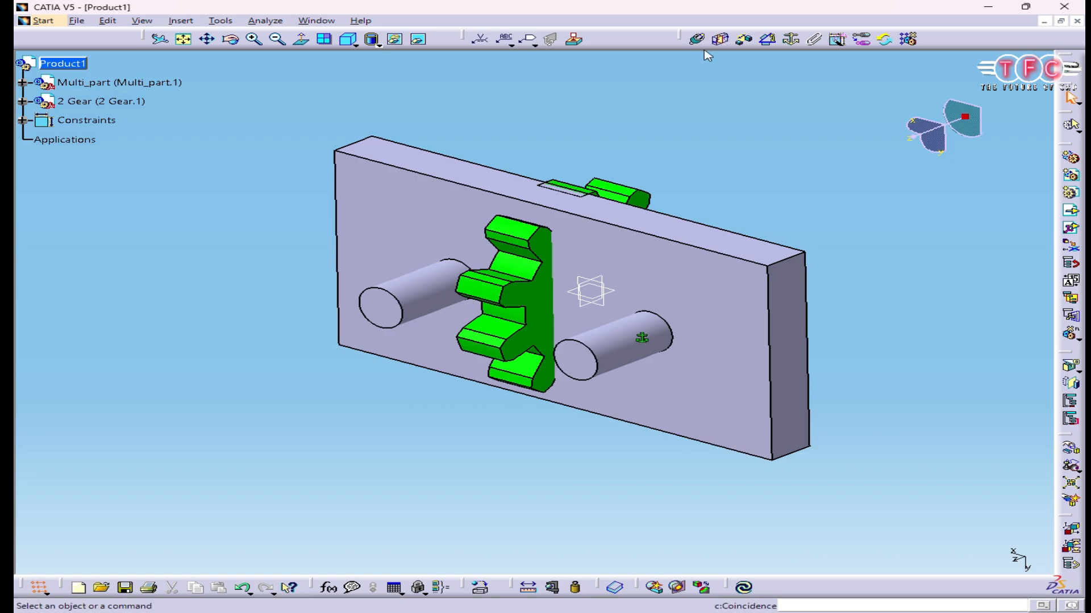
left_click(614, 251)
left_click(588, 339)
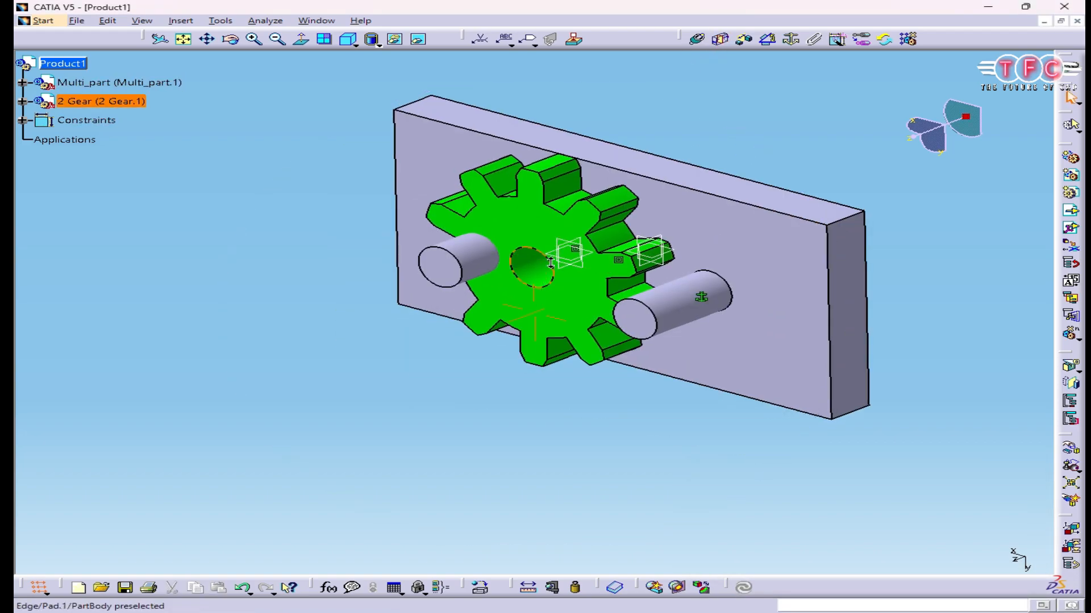
Make the gear's bore axis coincident with the axis of the plate's left pin.
left_click(697, 39)
left_click(455, 327)
left_click(530, 337)
middle_click_drag(497, 350, 574, 319)
middle_click(618, 298)
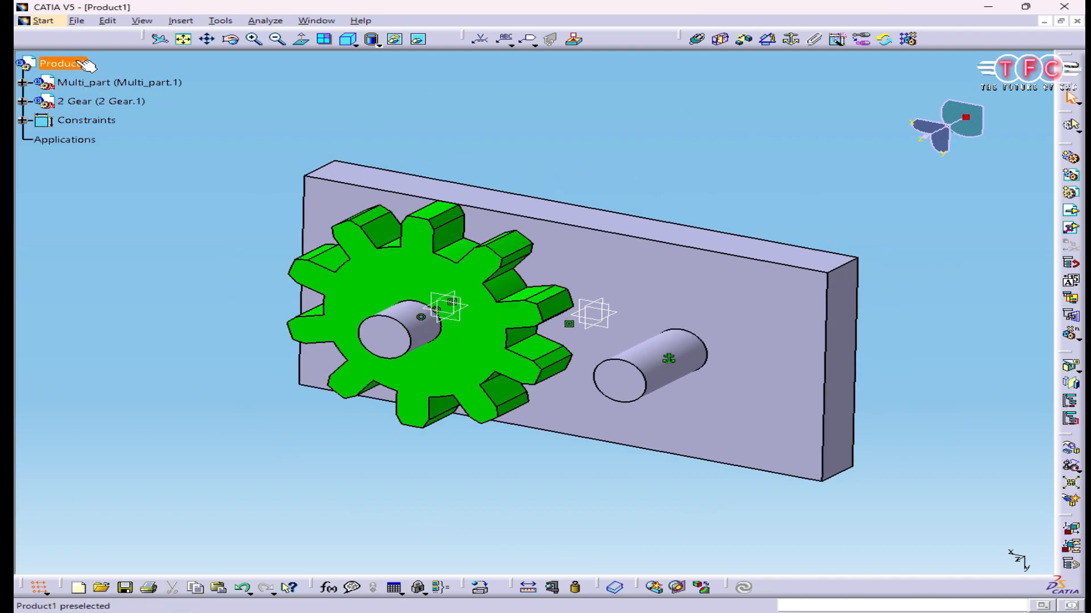
Copy the 2 Gear component and paste it into Product1 as a second instance.
left_click(100, 101)
right_click(99, 101)
left_click(122, 220)
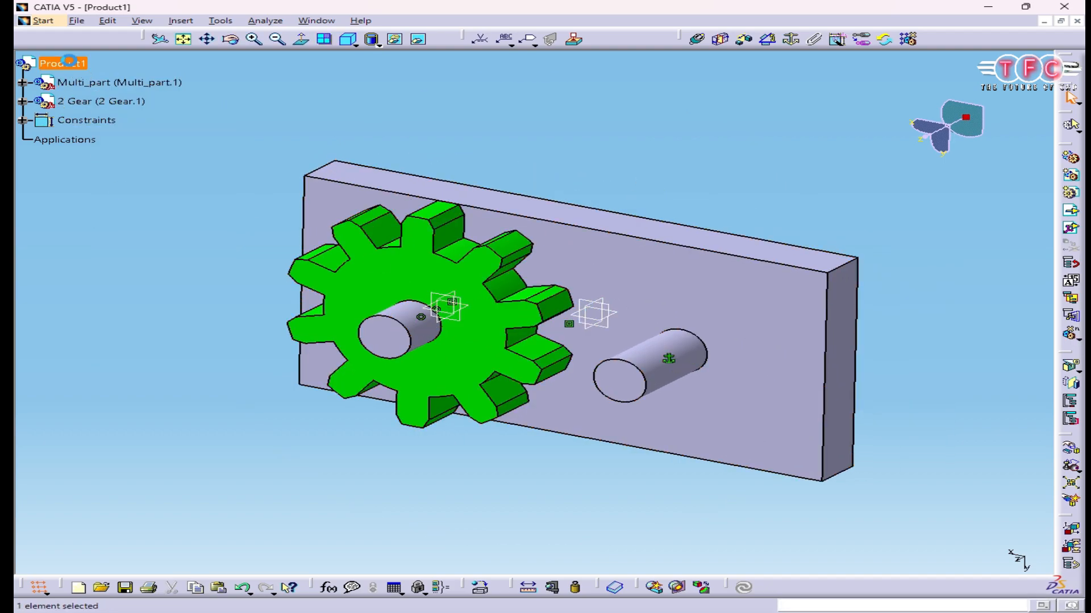
right_click(79, 64)
left_click(102, 194)
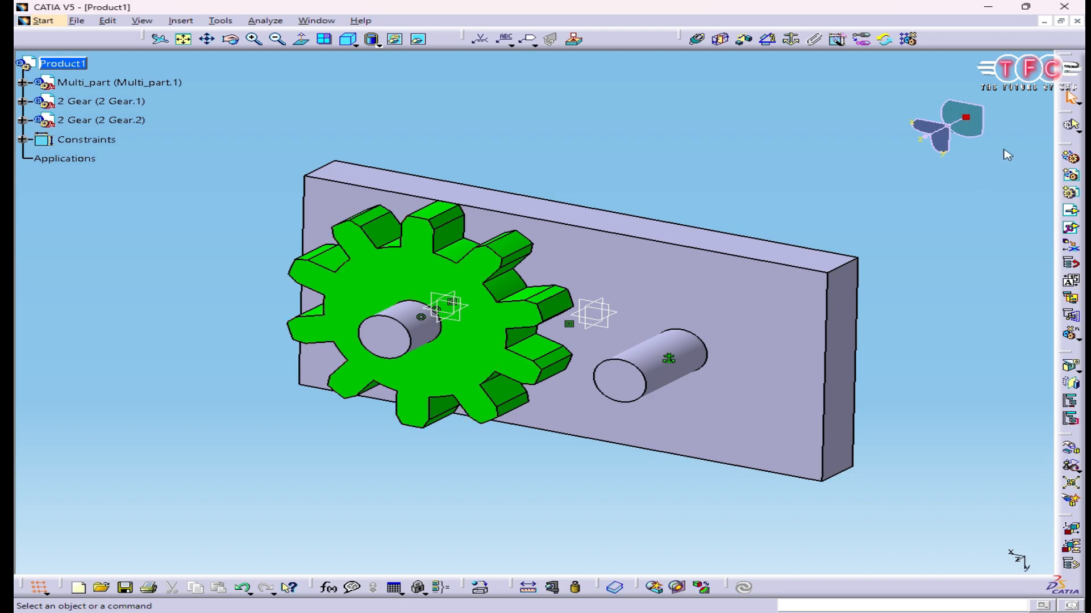
Move the second gear off the first and make its bore axis coincident with the free pin's axis.
left_click(98, 122)
left_click_drag(623, 248, 965, 295)
left_click(697, 39)
left_click(756, 389)
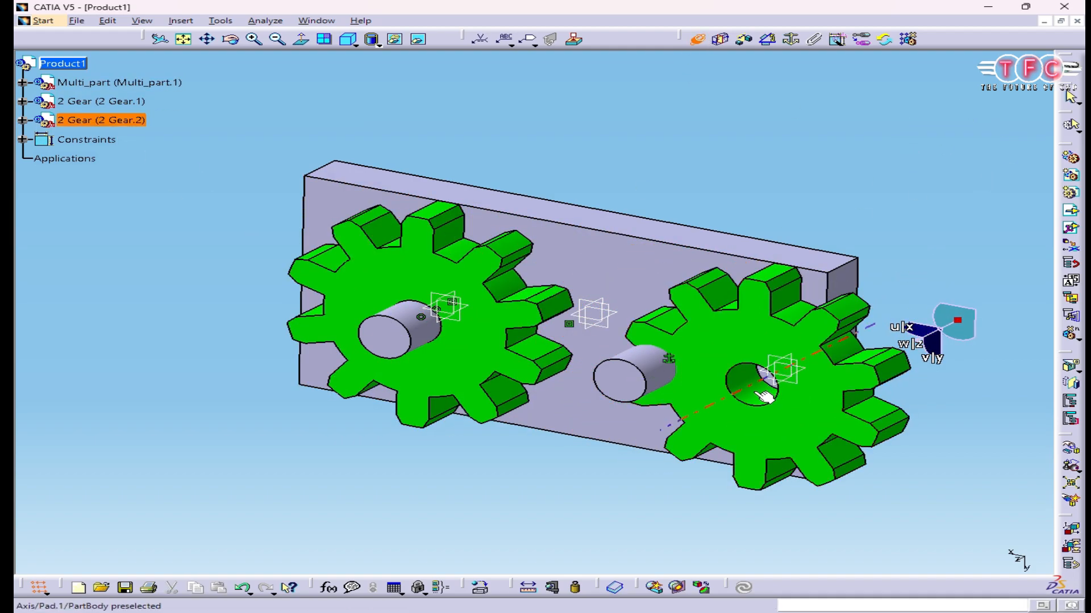
left_click(658, 366)
Pull the second gear away from the plate and add a 0 mm offset constraint between their facing faces.
middle_click_drag(771, 313, 568, 364)
left_click_drag(639, 443, 417, 455)
middle_click_drag(417, 455, 385, 372)
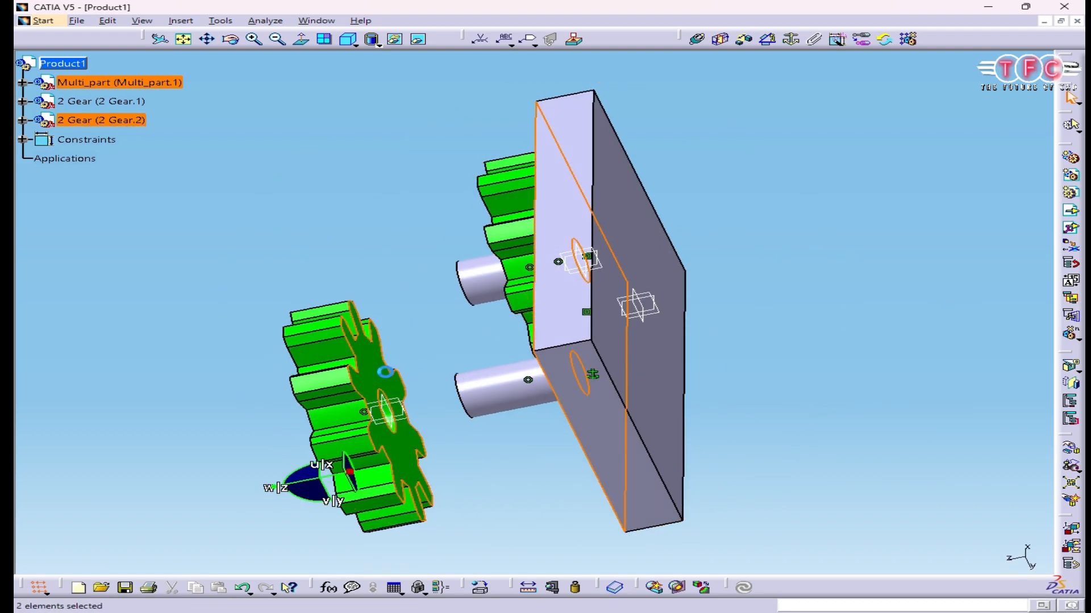
left_click(752, 40)
type("0")
key("Return")
Pull the first gear away from the plate and add a 2 mm offset constraint between their facing faces.
middle_click_drag(364, 443, 536, 367)
scroll(930, 239, "down", 1)
scroll(506, 405, "down", 1)
left_click_drag(966, 121, 717, 385)
scroll(602, 267, "up", 1)
middle_click_drag(603, 267, 788, 386)
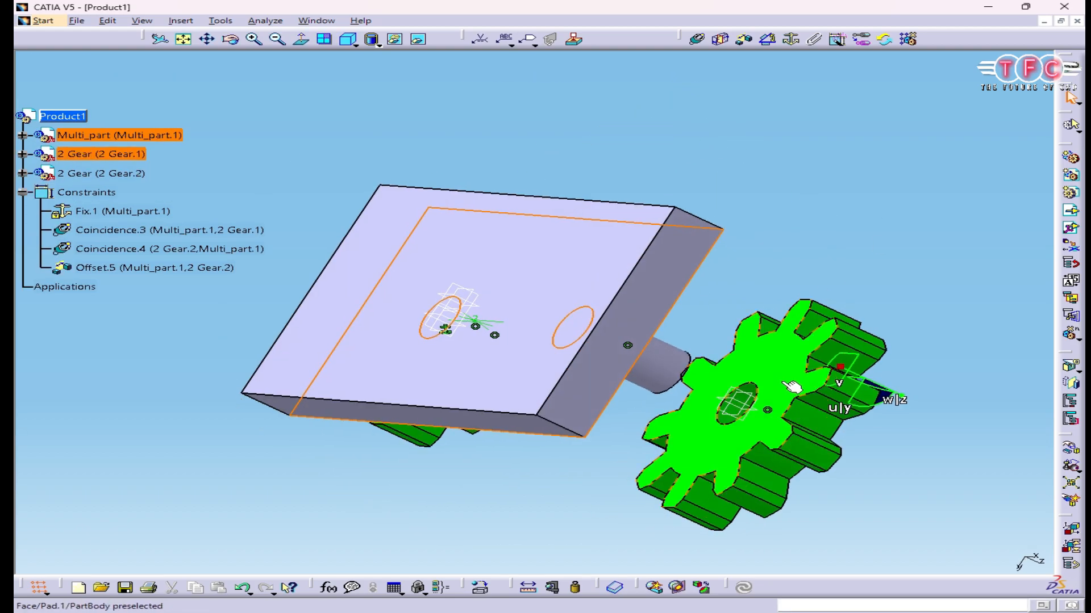
left_click(743, 39)
type("2")
key("Return")
Hide the reference planes of the plate and both gears.
middle_click_drag(646, 221, 548, 347)
left_click_drag(778, 336, 744, 351)
middle_click_drag(592, 349, 625, 290)
middle_click_drag(738, 269, 737, 311)
middle_click_drag(512, 363, 526, 350)
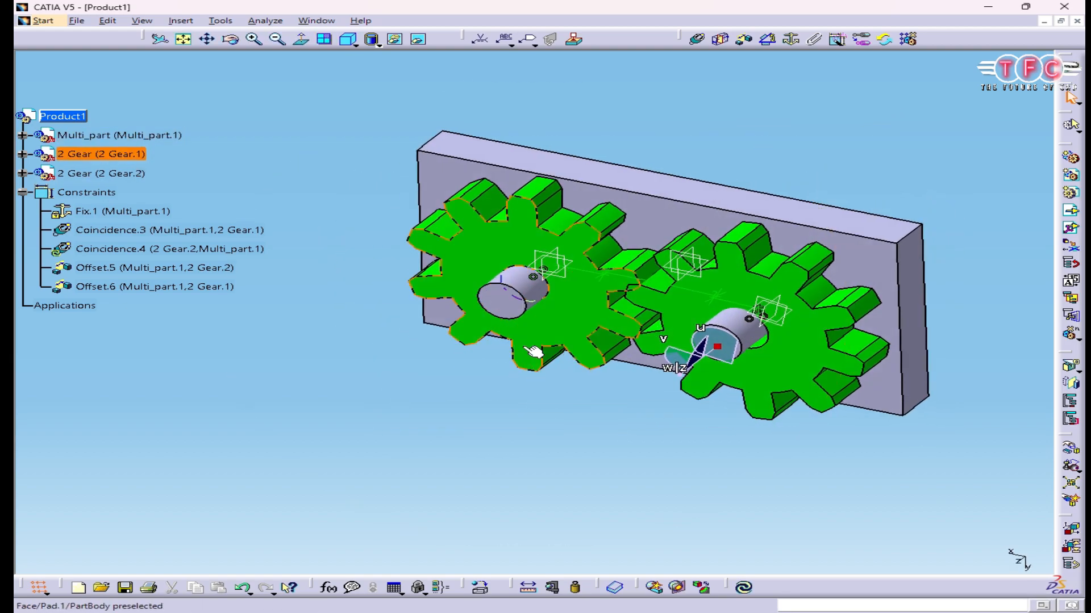
right_click(779, 318)
left_click(835, 367)
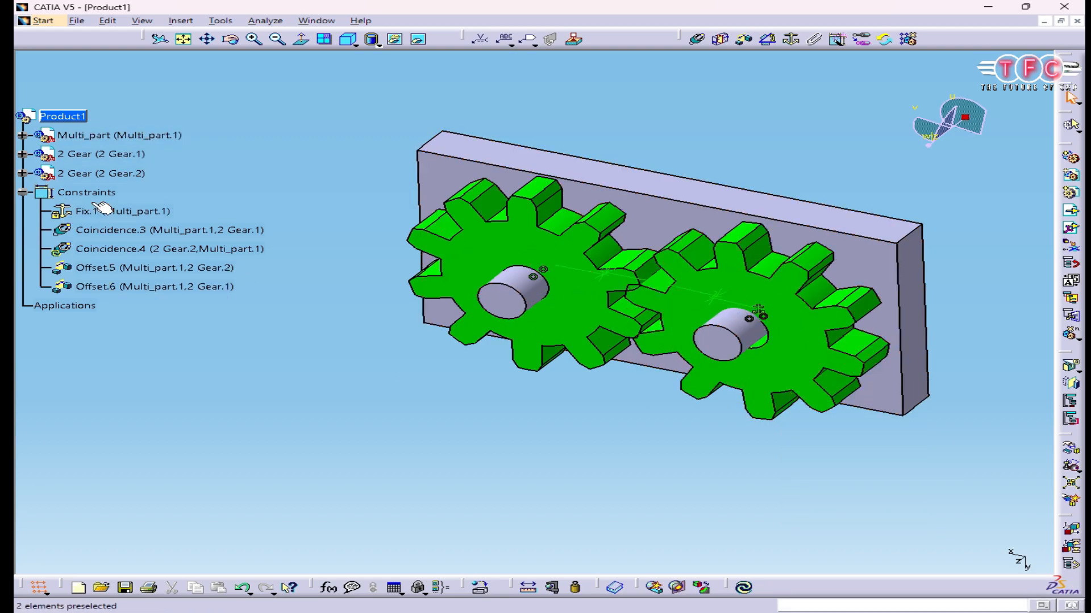
Switch the gear assembly to the DMU Kinematics workbench.
key("F3")
middle_click_drag(462, 299, 874, 225)
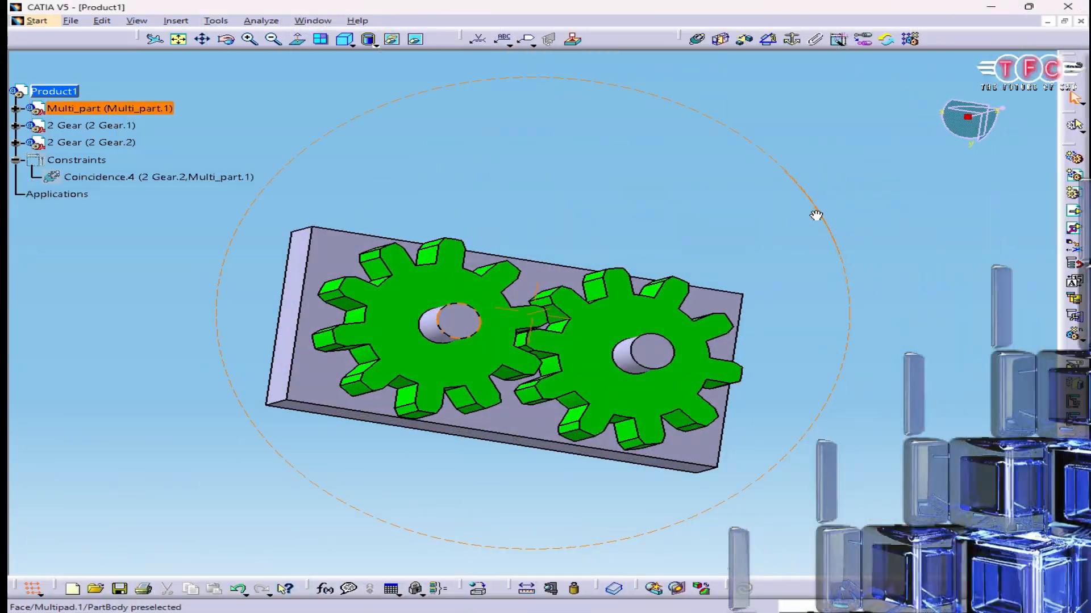
middle_click_drag(815, 214, 852, 200)
scroll(648, 238, "down", 1)
scroll(852, 200, "down", 1)
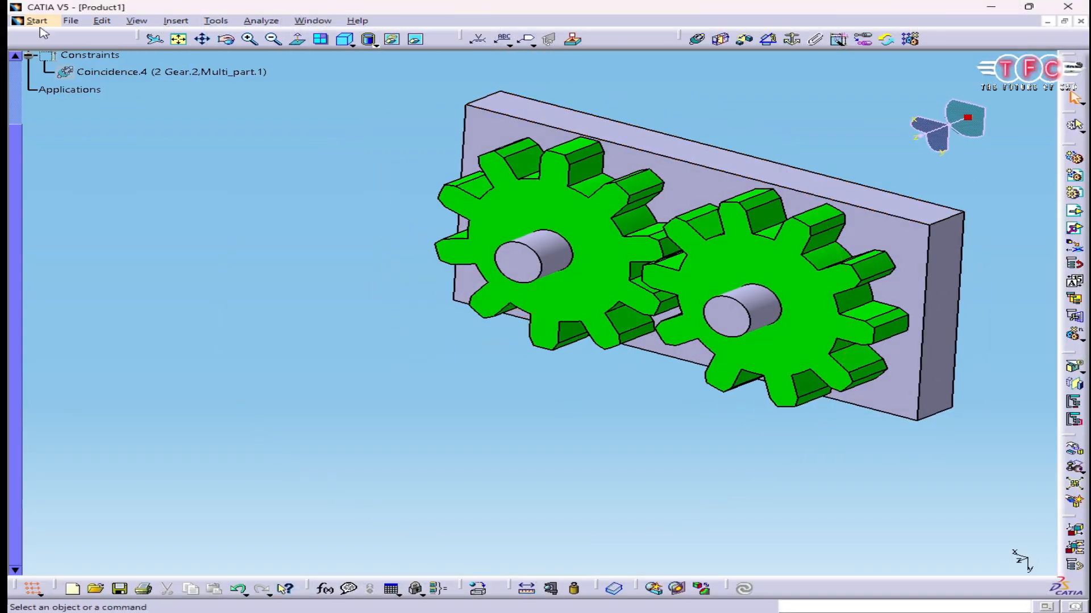
left_click(46, 22)
mouse_move(114, 203)
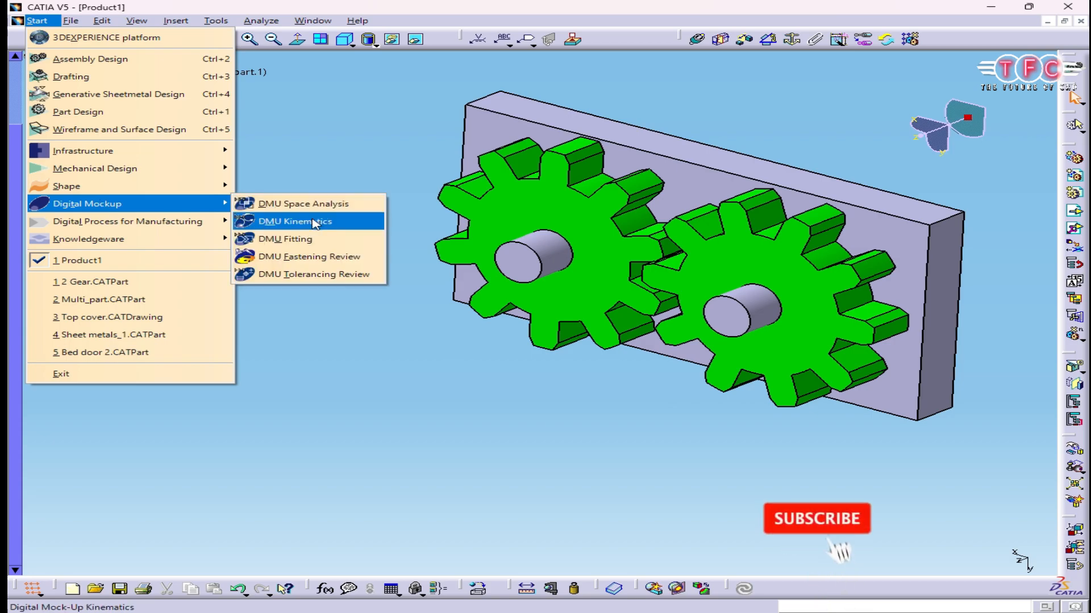
left_click(296, 222)
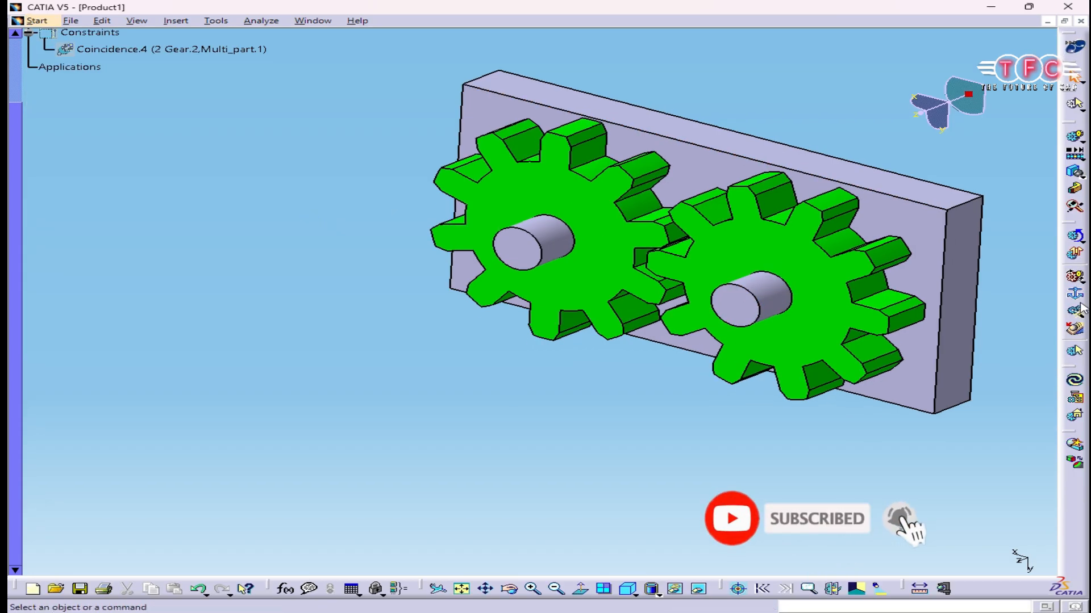
Start a gear joint and create a new mechanism for it with the default name.
left_click(1083, 287)
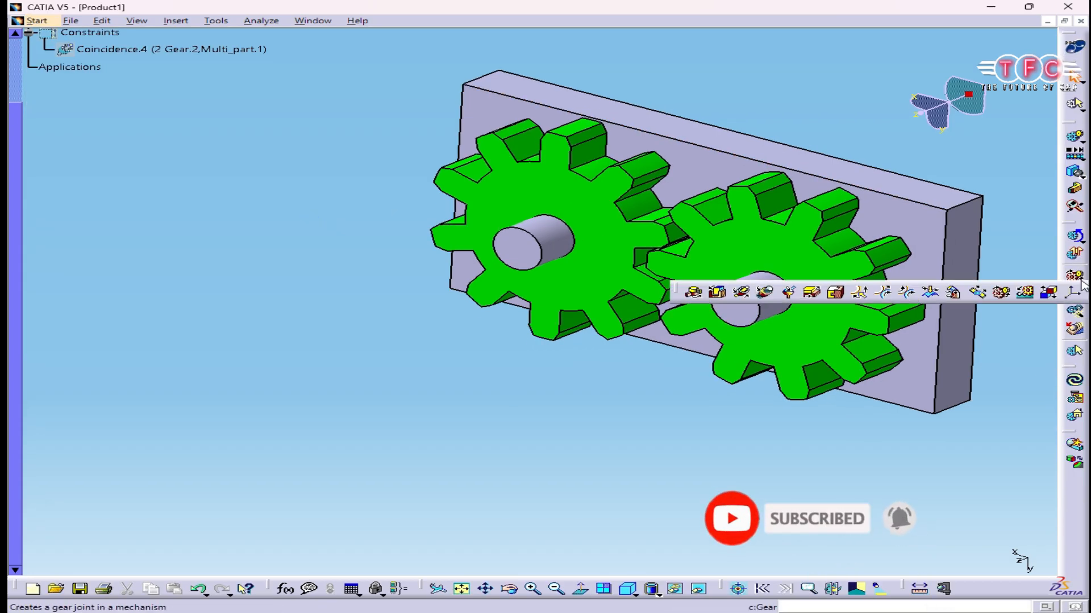
left_click(1001, 292)
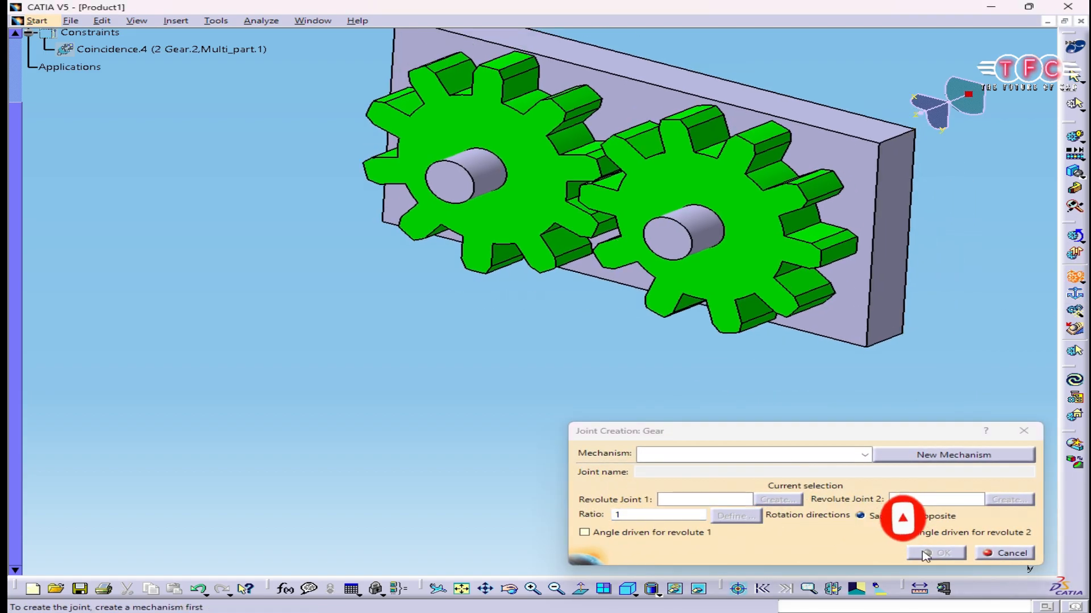
left_click(943, 455)
left_click(943, 552)
Create the first revolute joint between the plate's right pin and the second gear from their axes and planar faces.
left_click(776, 499)
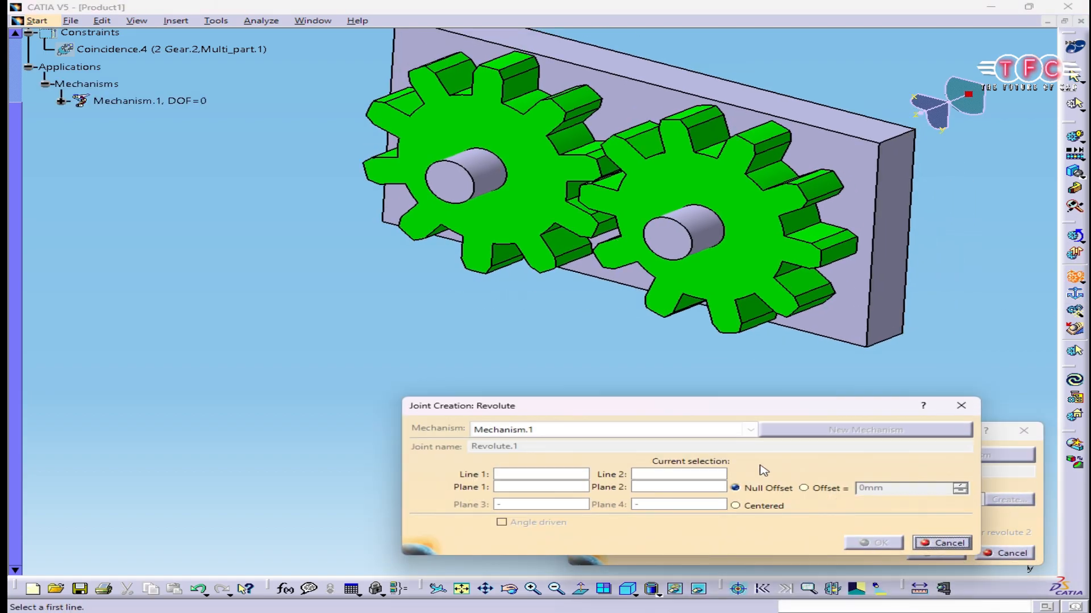
scroll(96, 71, "up", 3)
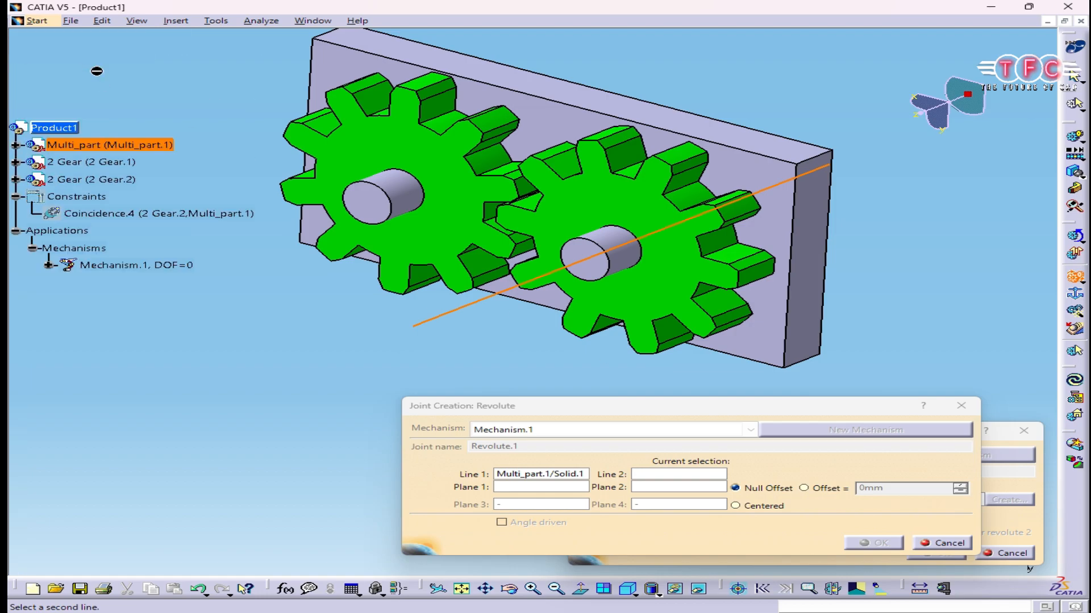
left_click(99, 179)
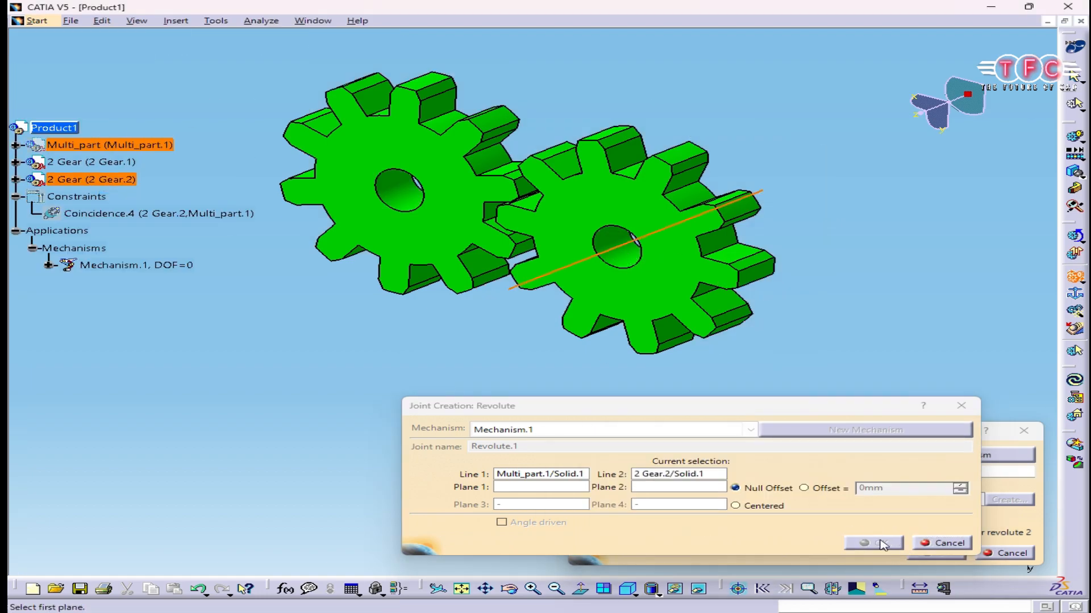
right_click(89, 145)
left_click(132, 187)
left_click(588, 264)
left_click(882, 545)
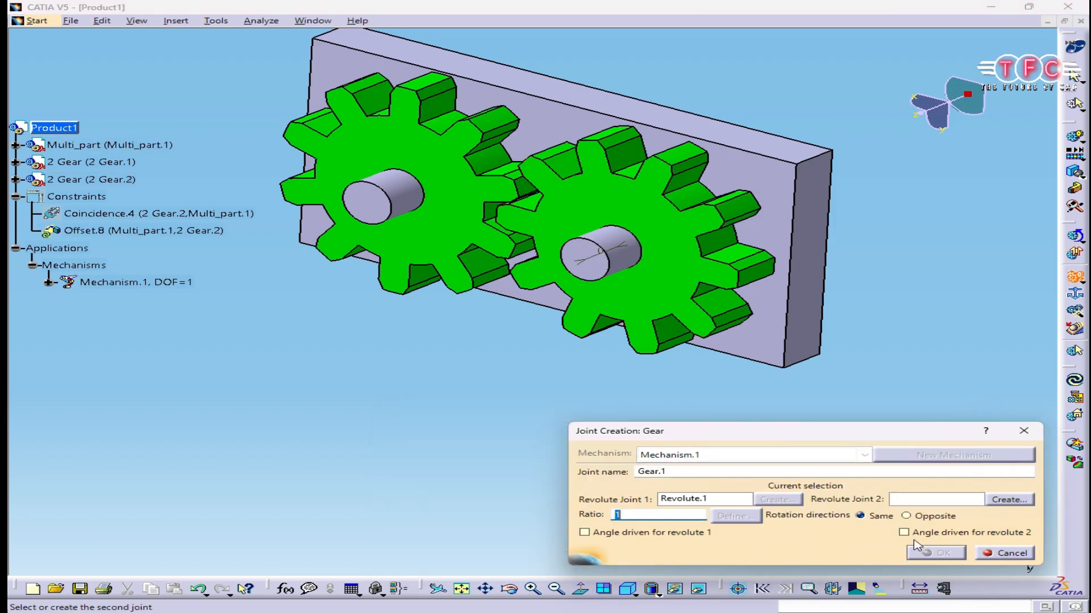
Create the second revolute joint between the plate's left pin and the first gear, and complete the gear joint with ratio 1.
left_click(1009, 500)
left_click(410, 203)
right_click(109, 149)
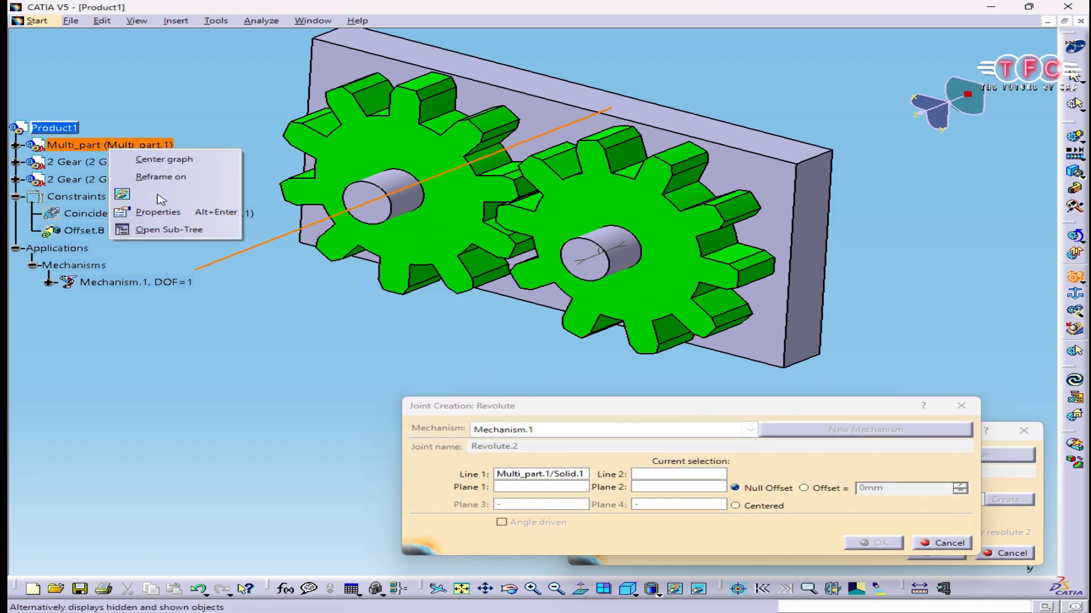
left_click(160, 197)
left_click(402, 196)
right_click(127, 149)
left_click(170, 195)
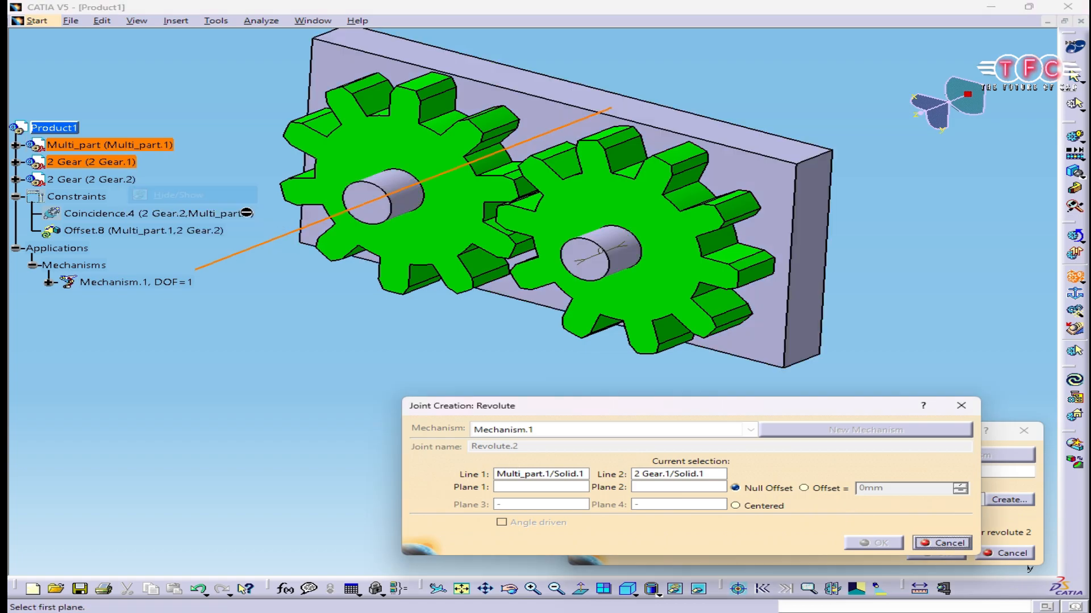
left_click(381, 217)
left_click(888, 544)
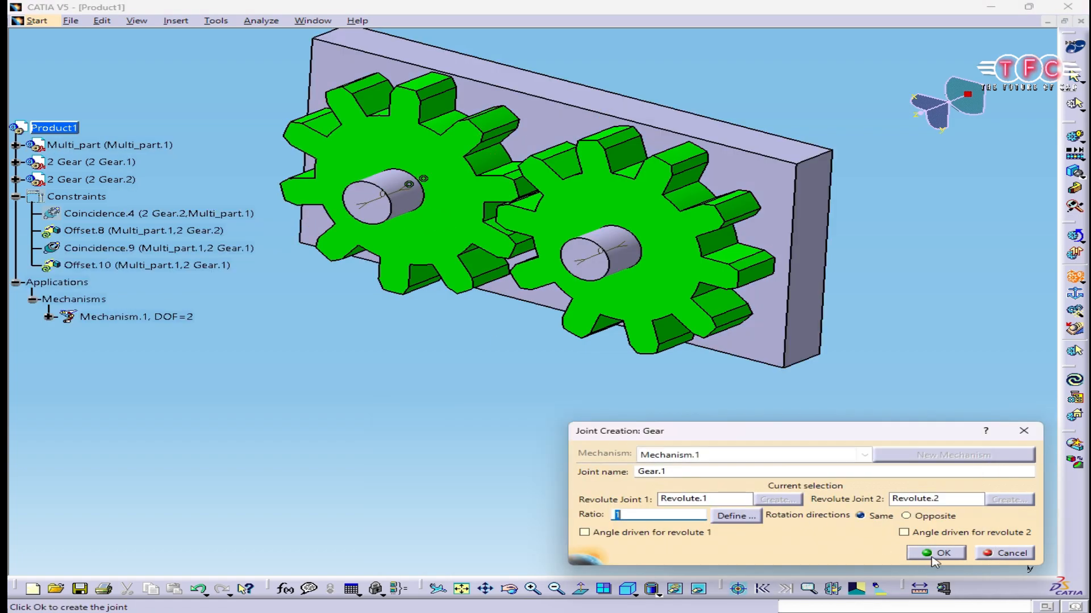
left_click(940, 553)
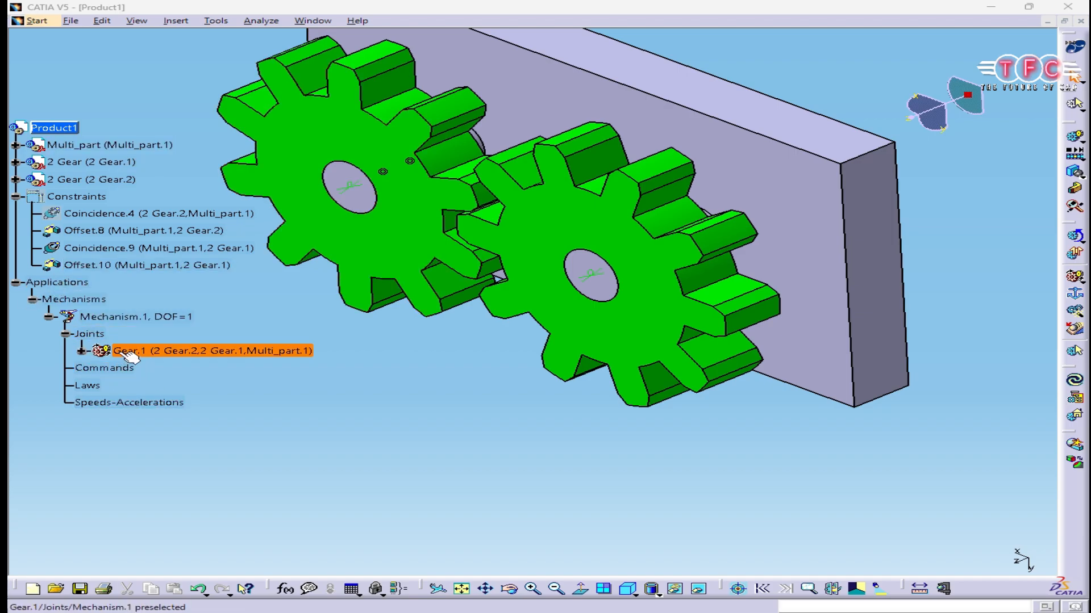
Edit the gear joint so that it is angle driven for revolute 1, keeping limits of -360deg to 360deg.
double_click(188, 351)
left_click(806, 480)
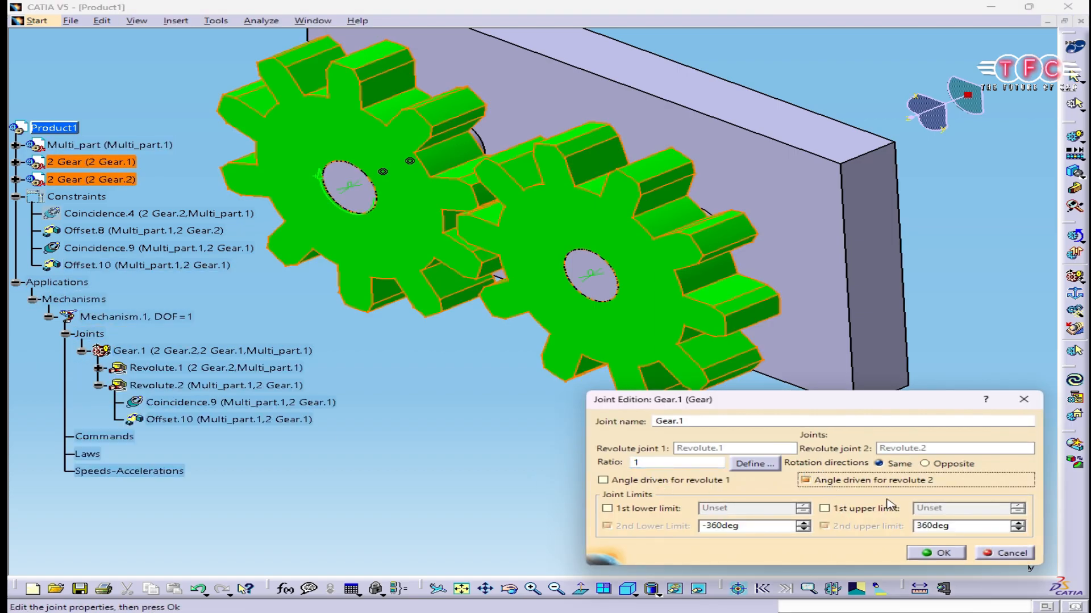
left_click(603, 480)
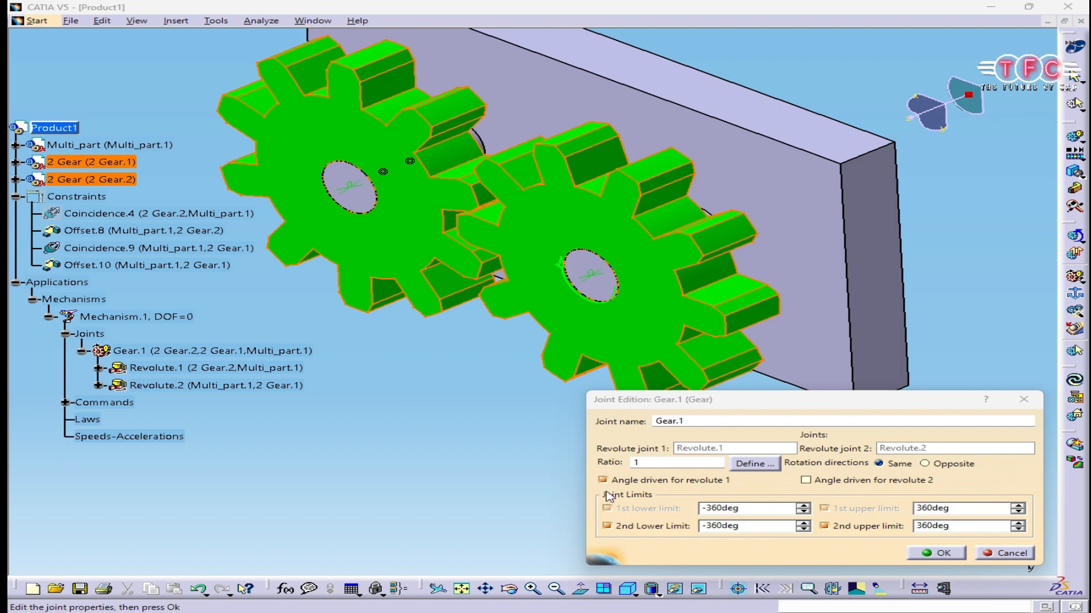
left_click_drag(756, 526, 648, 532)
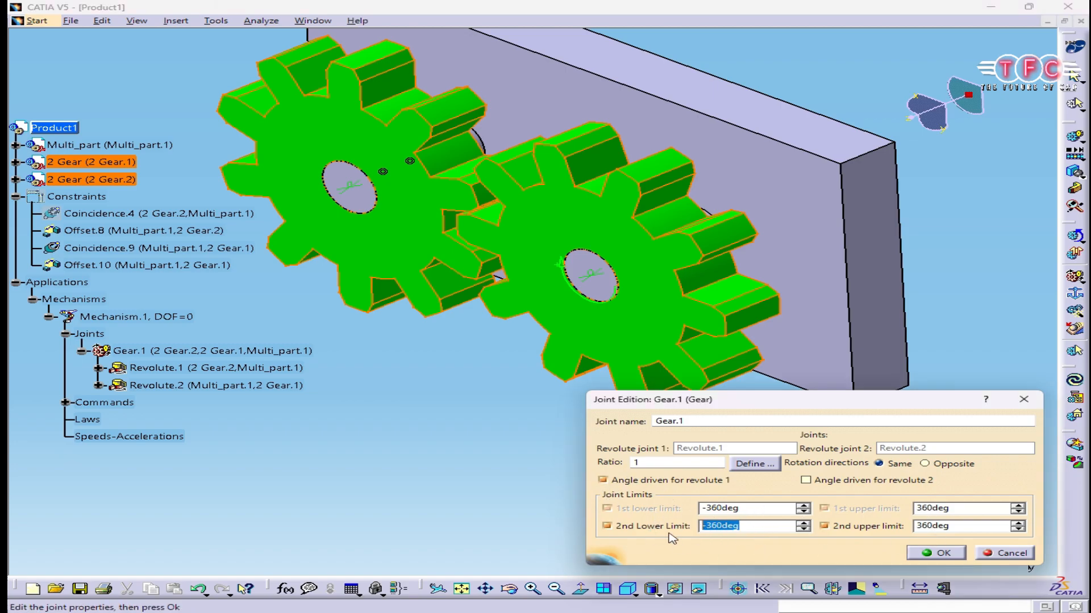
left_click(940, 553)
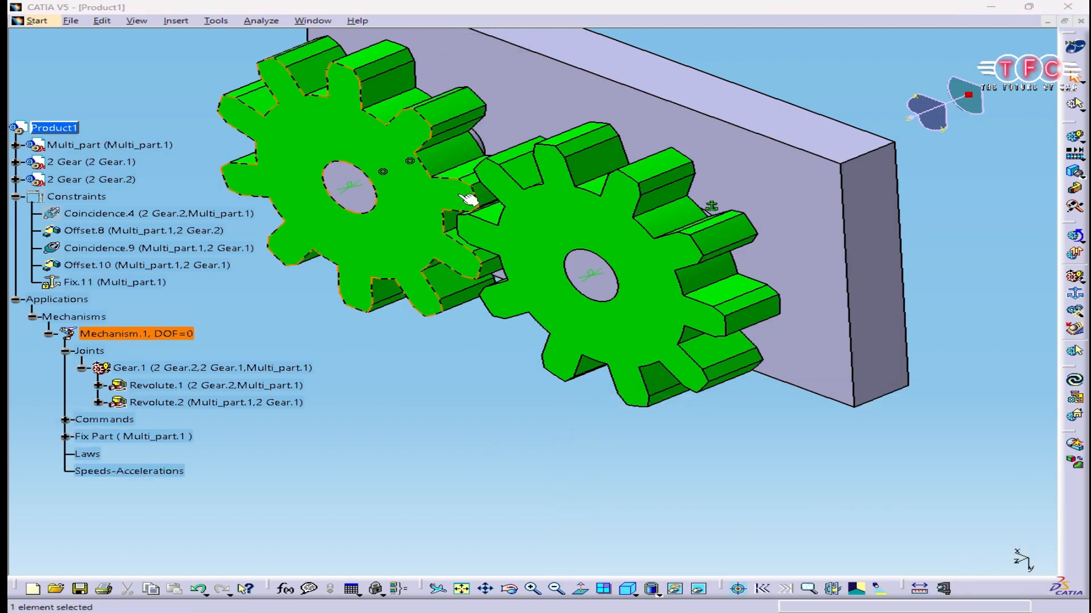
Define the base plate as the mechanism's fixed part.
left_click(1072, 297)
left_click(739, 255)
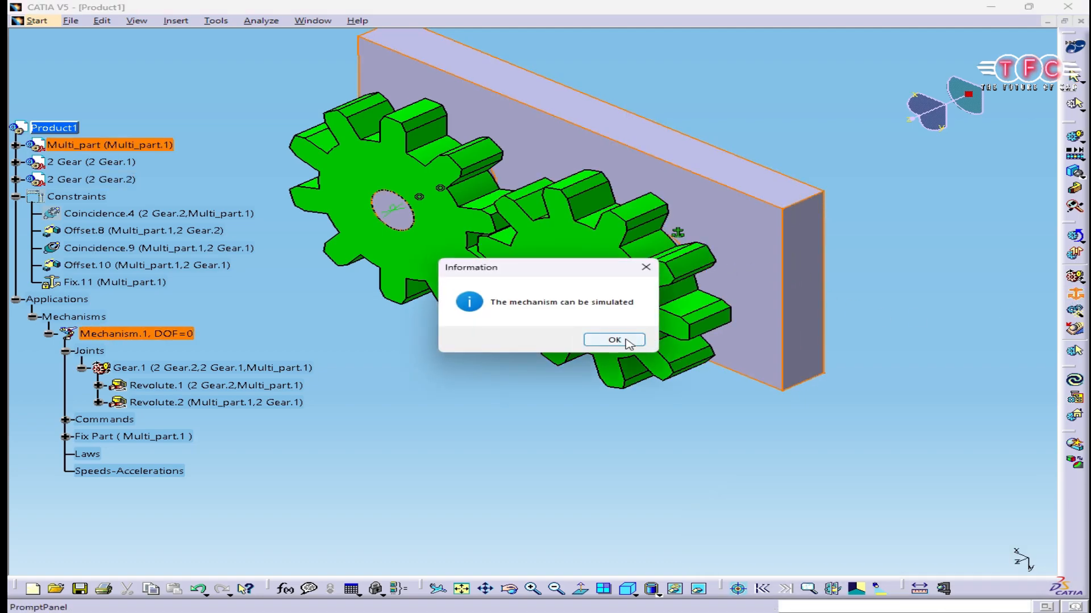
left_click(627, 340)
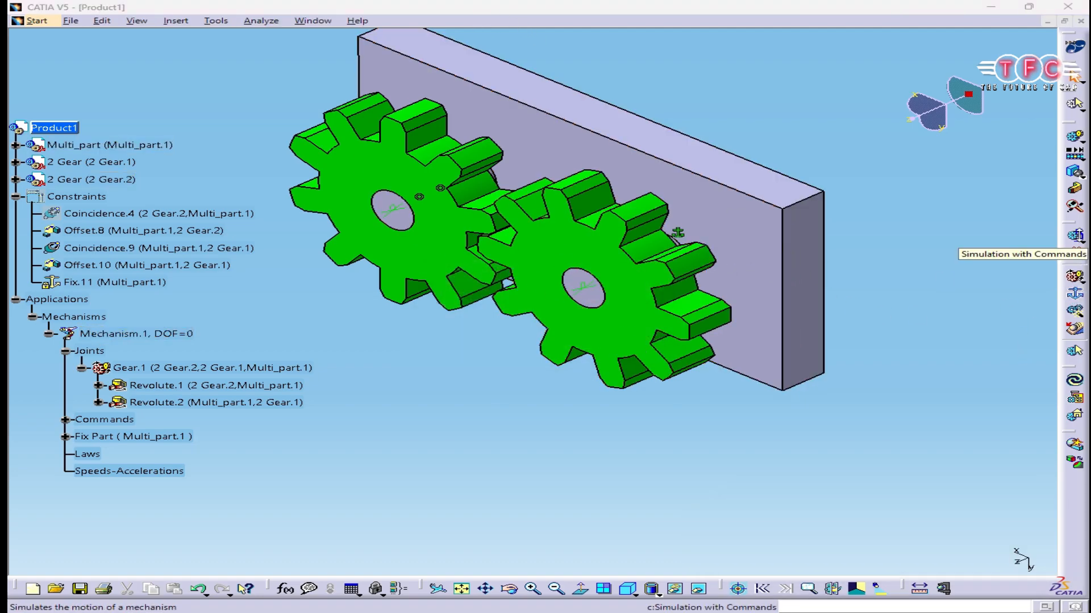
Start Simulation with Commands and play the mechanism forward on request with 5000 steps.
left_click(1082, 241)
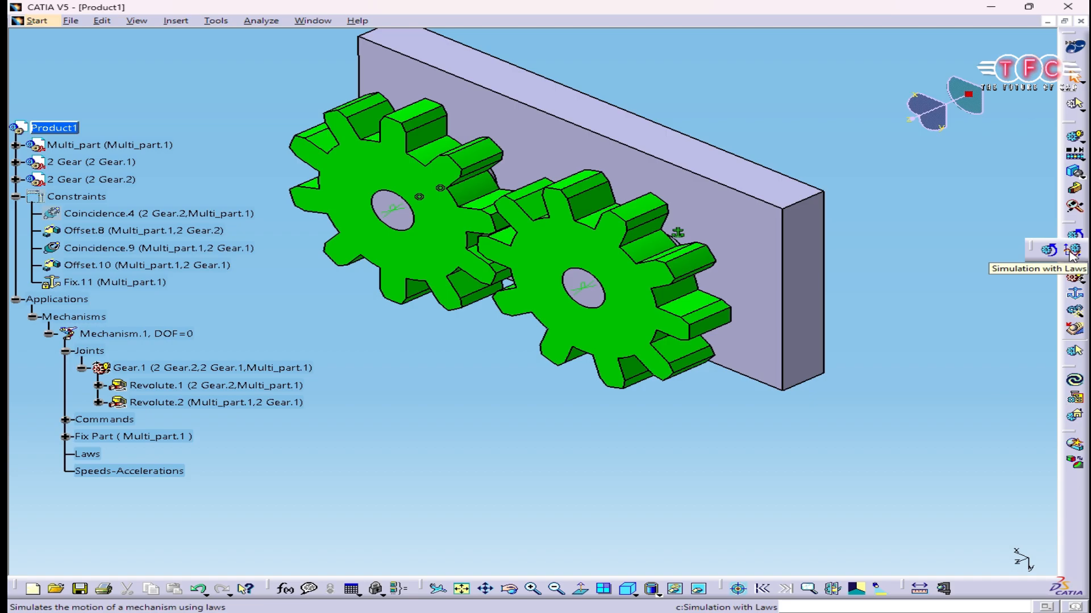
left_click(1048, 250)
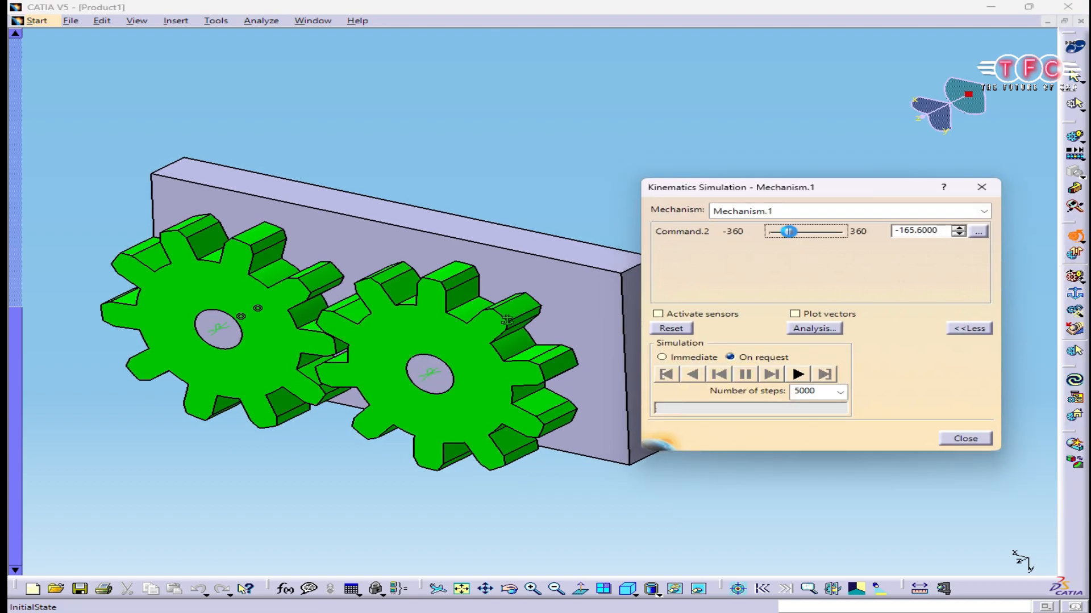
left_click(798, 375)
middle_click_drag(518, 355, 468, 127)
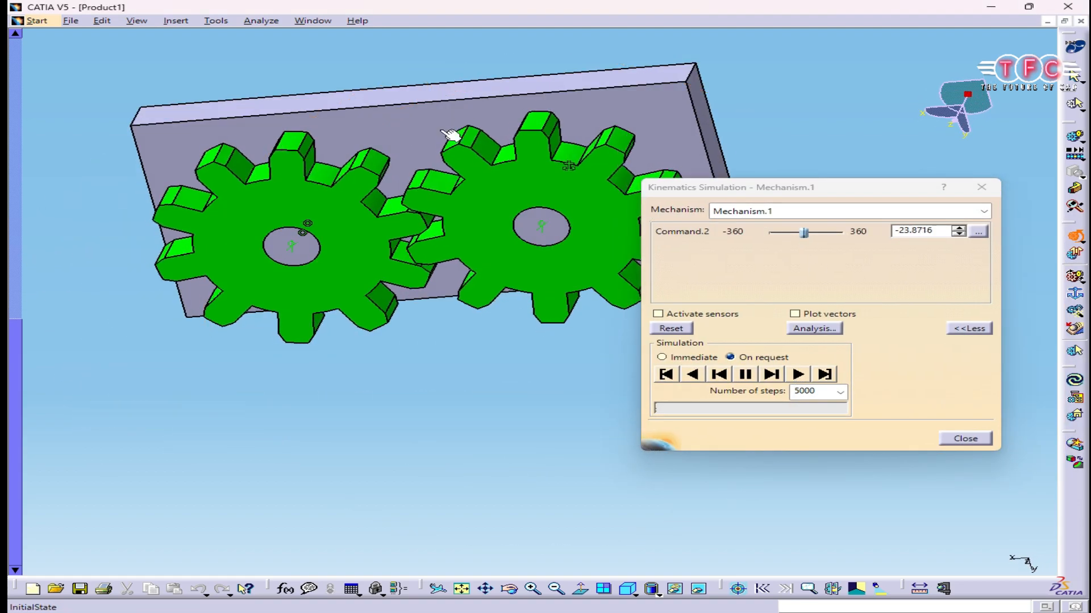
Set the number of simulation steps to 1000 and play the gear motion forward, viewing it from different angles.
left_click(840, 392)
left_click(804, 458)
left_click(841, 392)
left_click(818, 458)
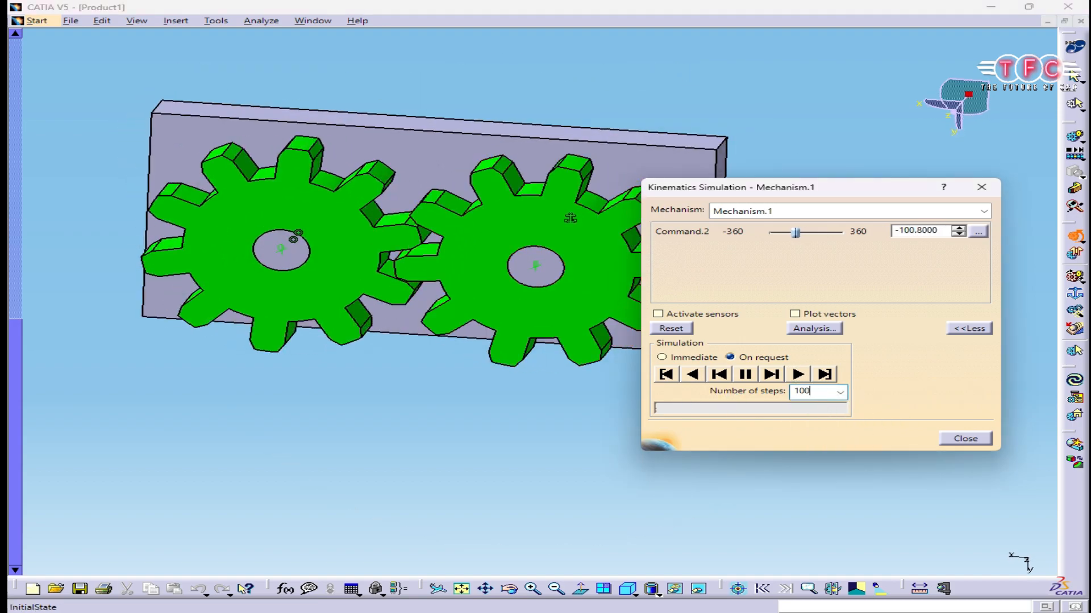
left_click(801, 375)
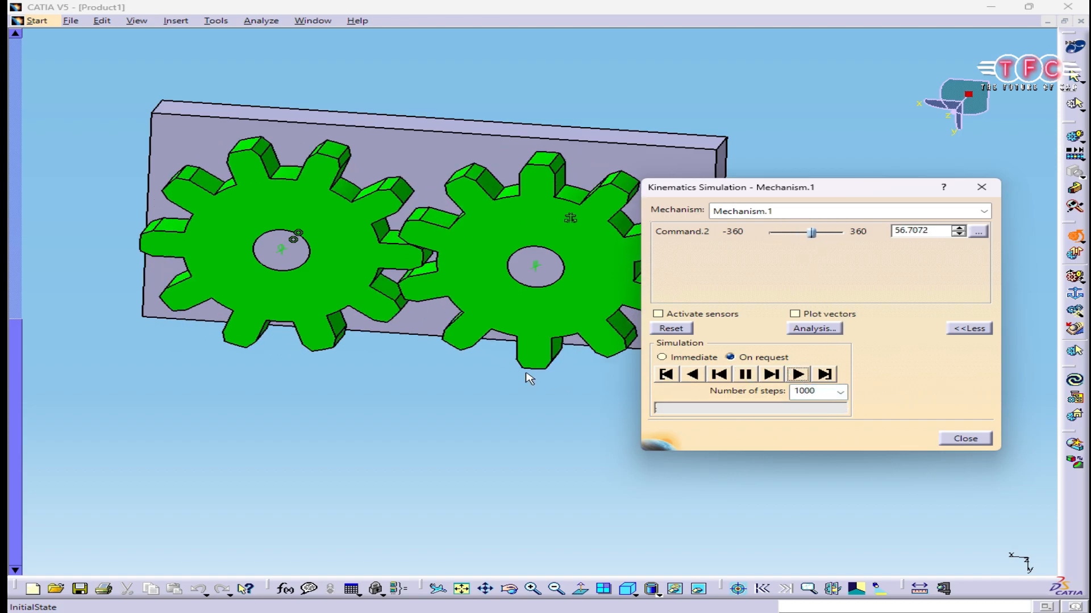
middle_click_drag(357, 394, 514, 372)
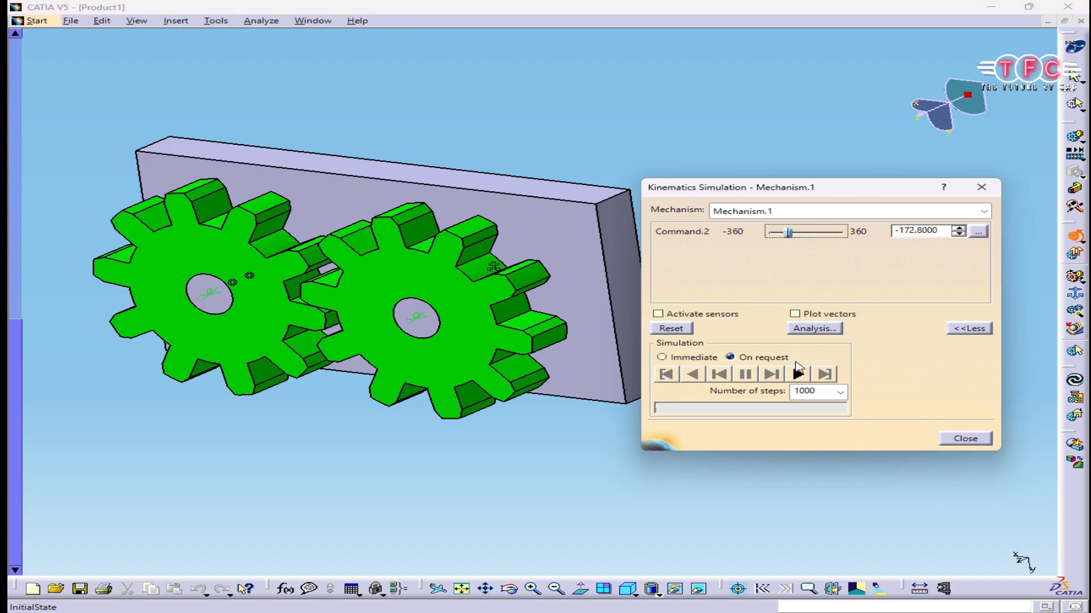
left_click(800, 375)
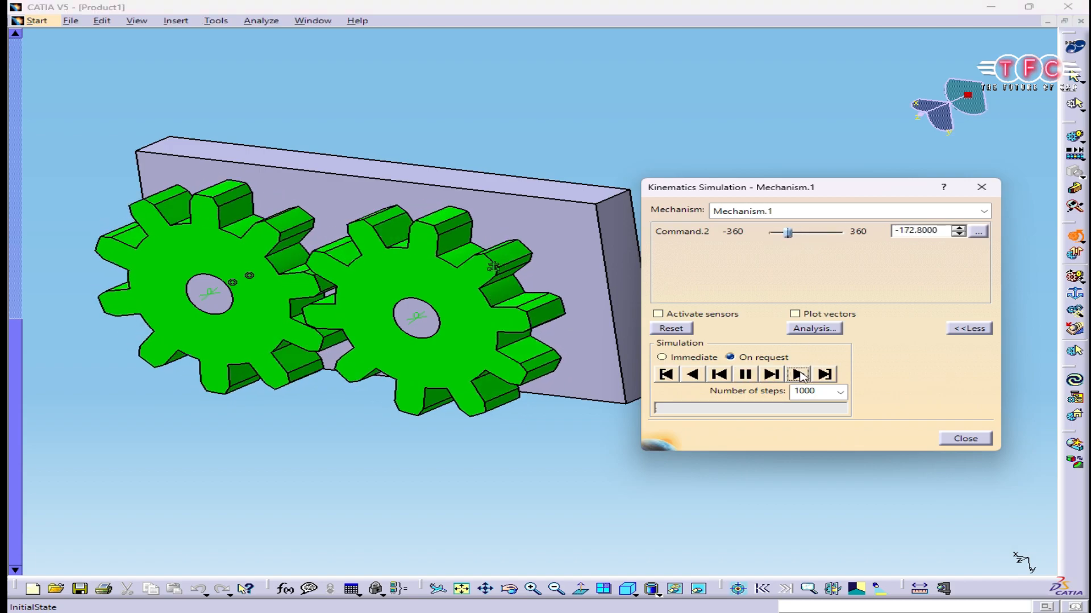
Check the Command.2 slider's lowest value, highest value and spin box increment without changing them.
left_click_drag(786, 192, 784, 179)
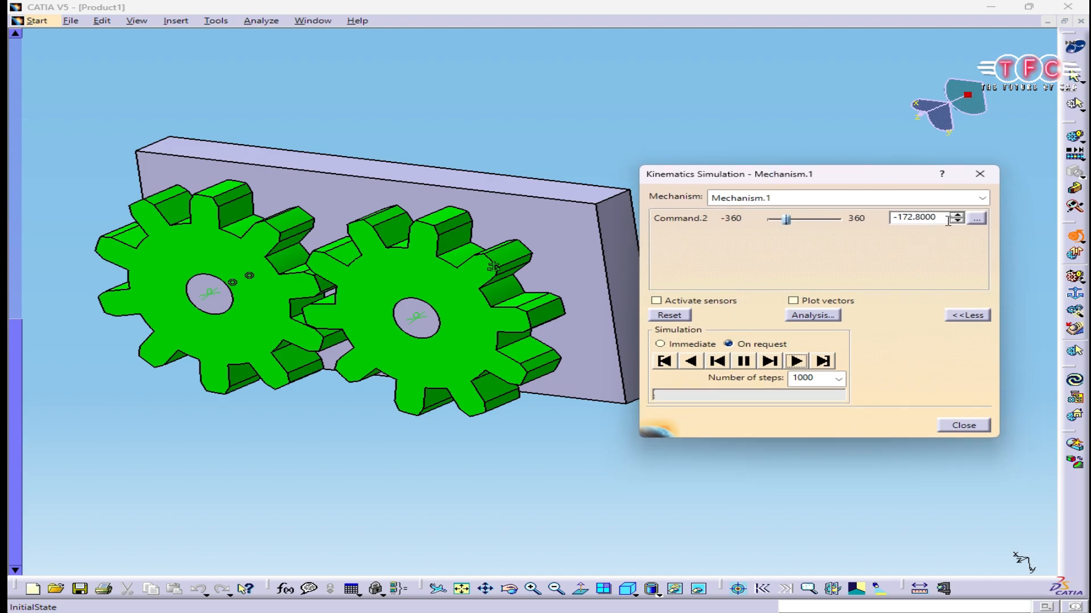
left_click(976, 219)
left_click(1007, 553)
left_click(976, 219)
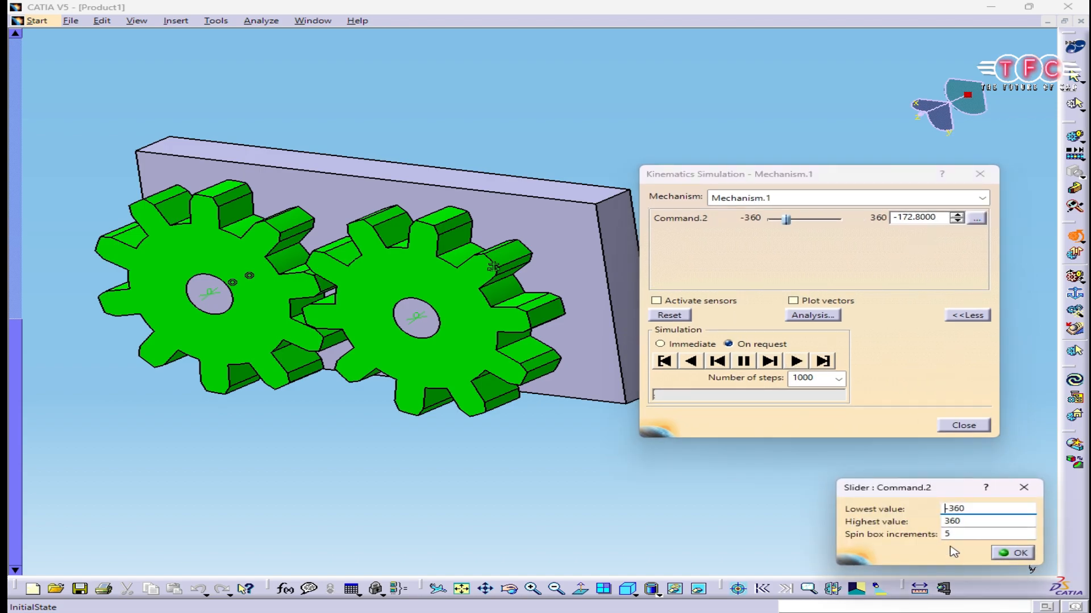
left_click(1019, 557)
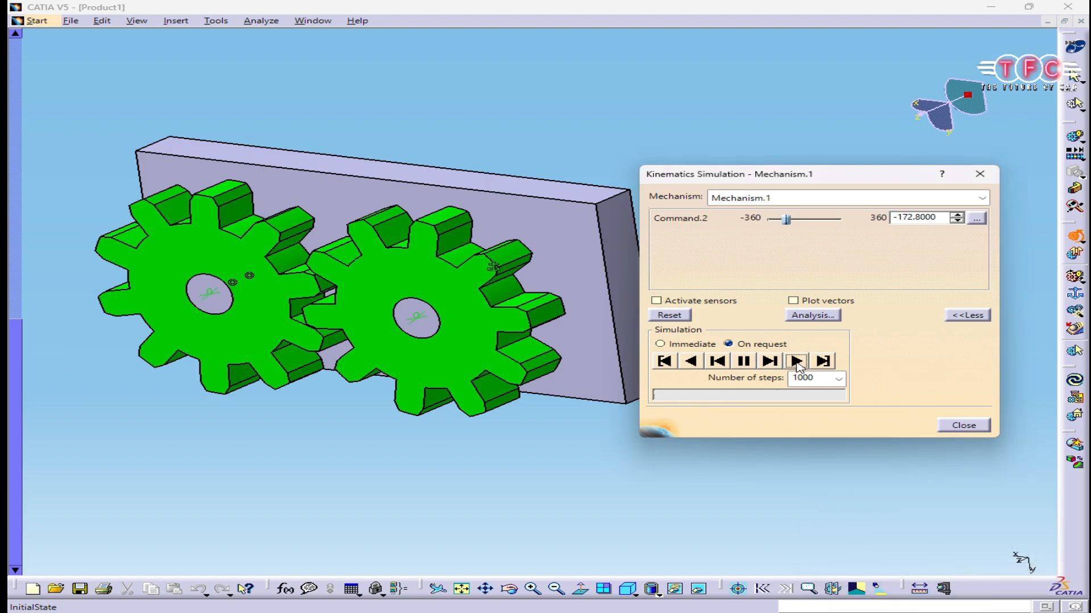
Play the gear simulation forward with 50000 steps and view the meshing teeth from several angles.
left_click(796, 361)
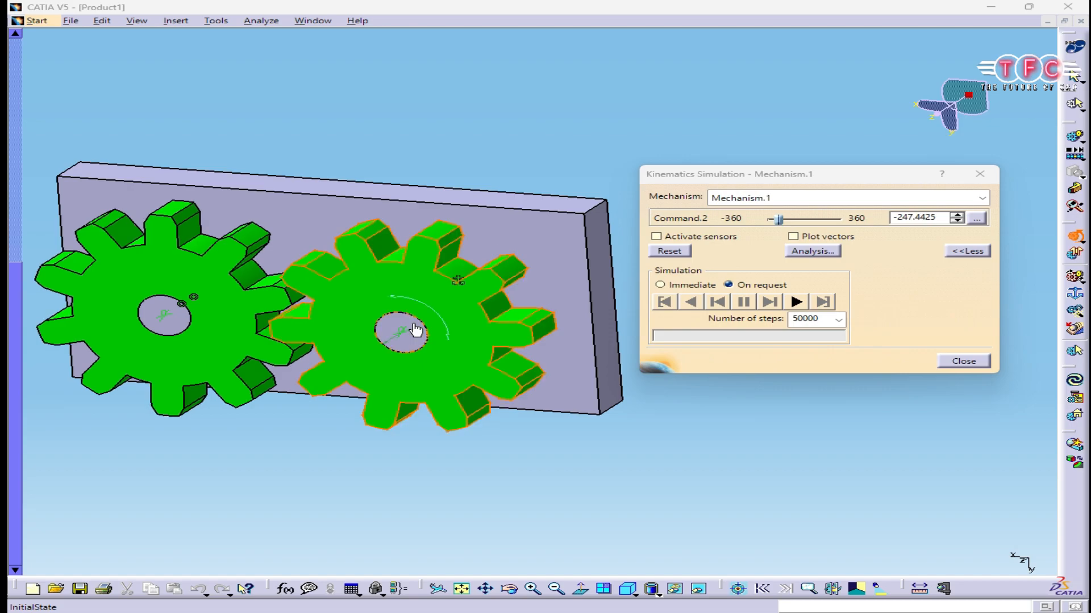
middle_click_drag(418, 343, 706, 463)
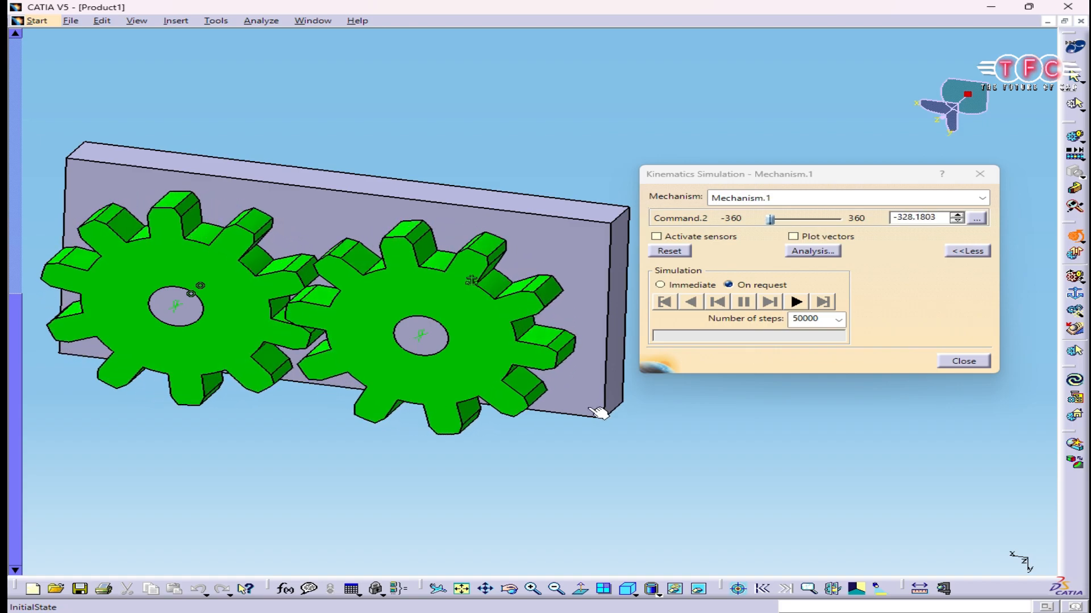
middle_click_drag(591, 410, 694, 398)
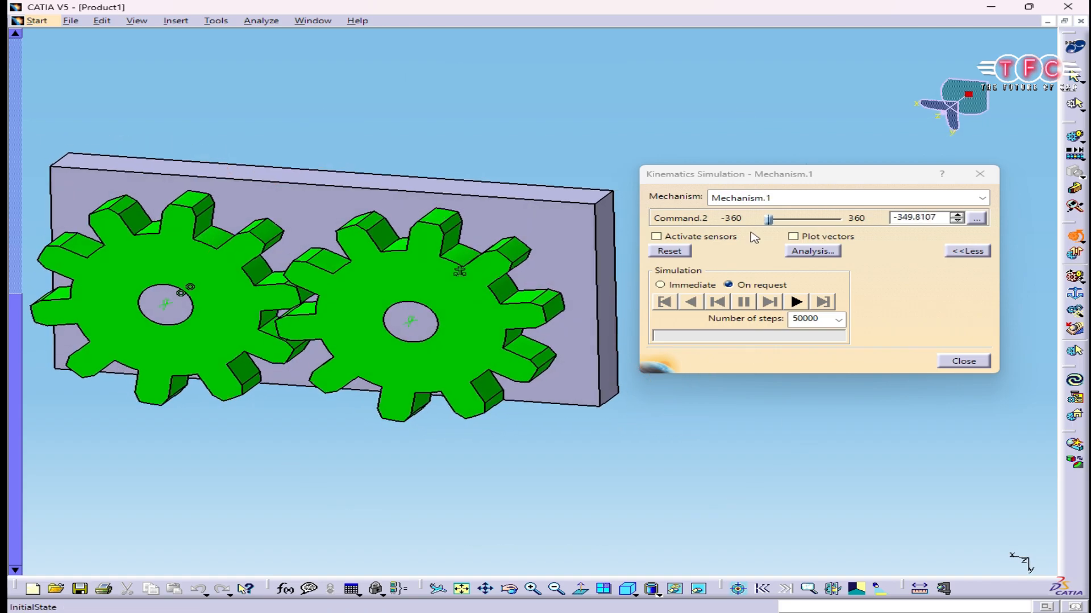
left_click_drag(758, 175, 853, 175)
middle_click_drag(534, 380, 633, 347)
Simulate the gear motion with 5000 steps, moving Command.2 up to 360.
left_click_drag(862, 220, 926, 217)
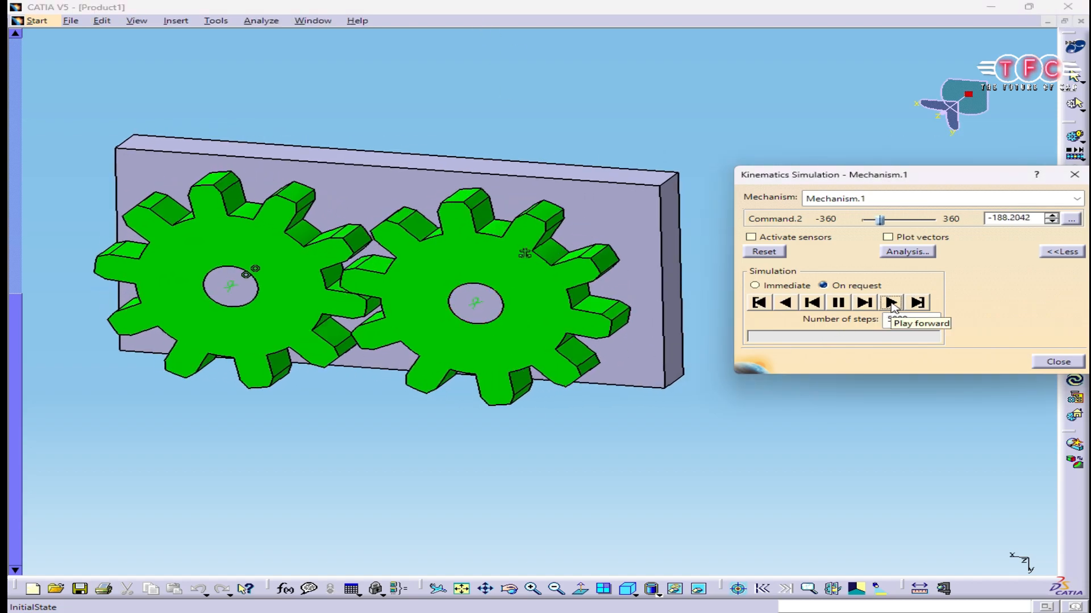
left_click_drag(879, 220, 936, 220)
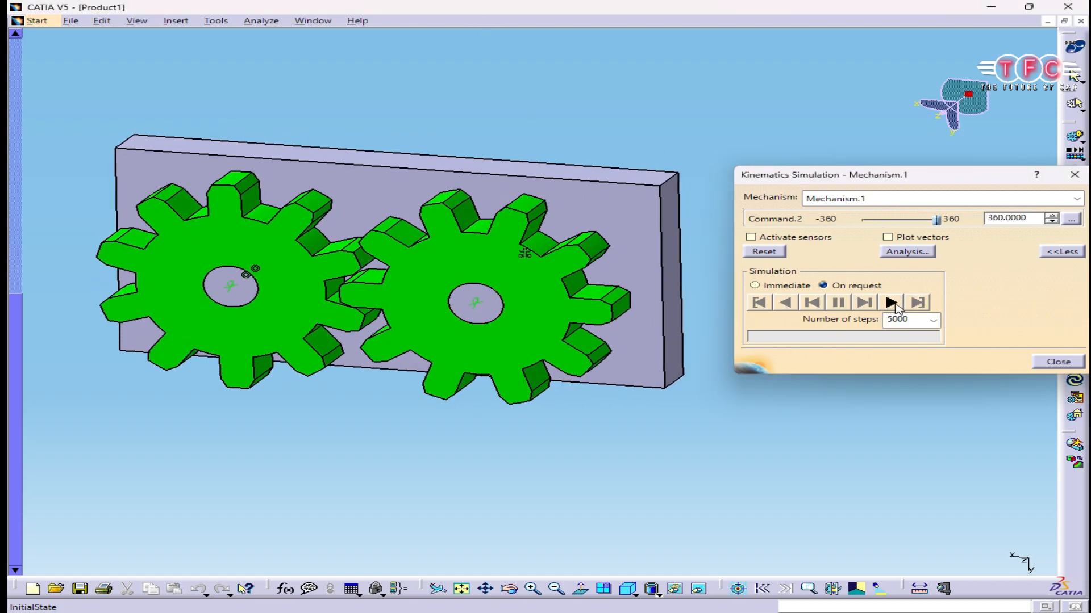